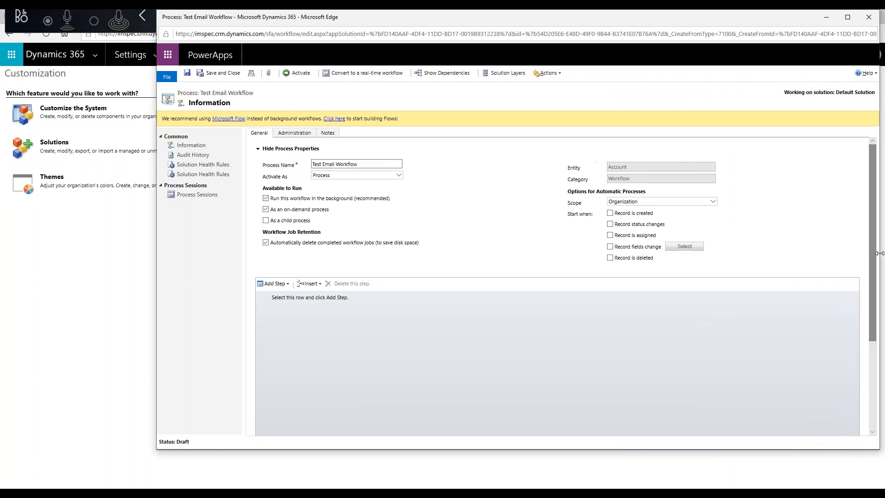
Drag the Edge window's bottom edge down so more of the draft workflow form shows.
left_click_drag(466, 449, 466, 488)
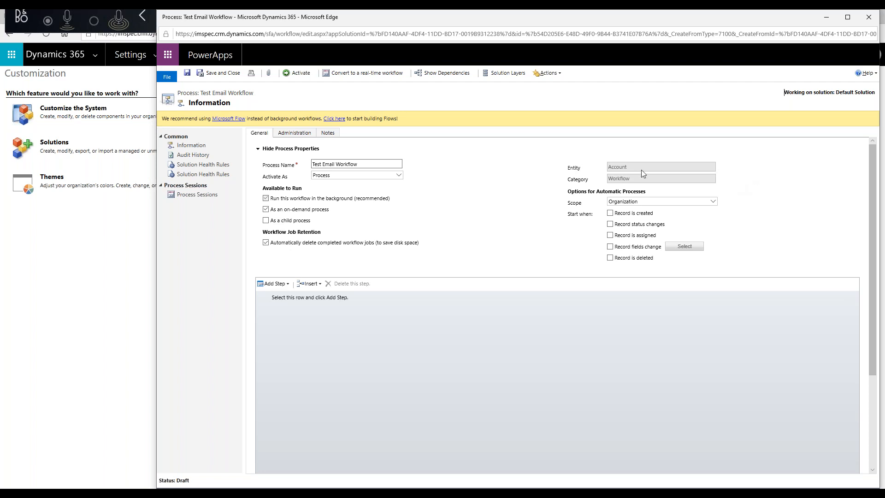
scroll(730, 197, "down", 1)
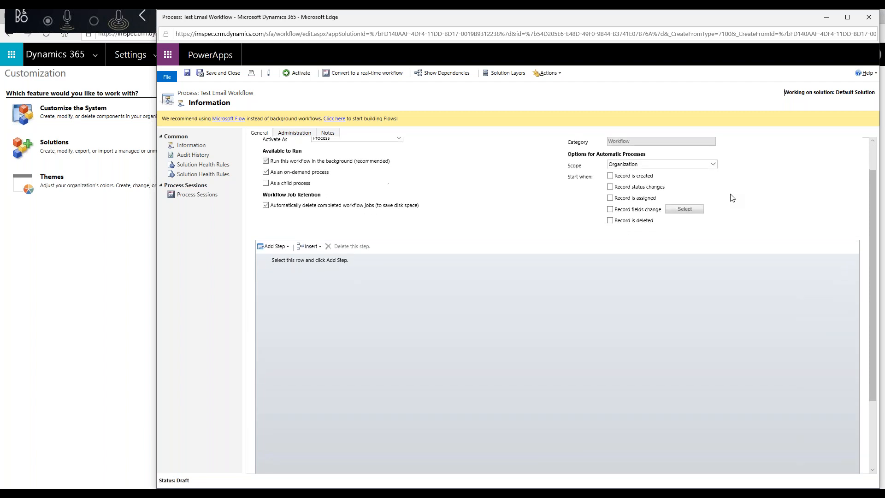
left_click(715, 166)
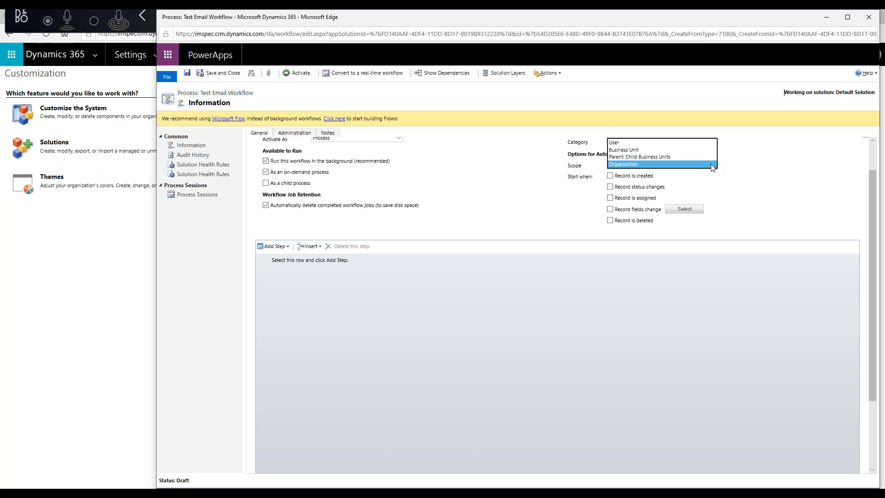
left_click(634, 165)
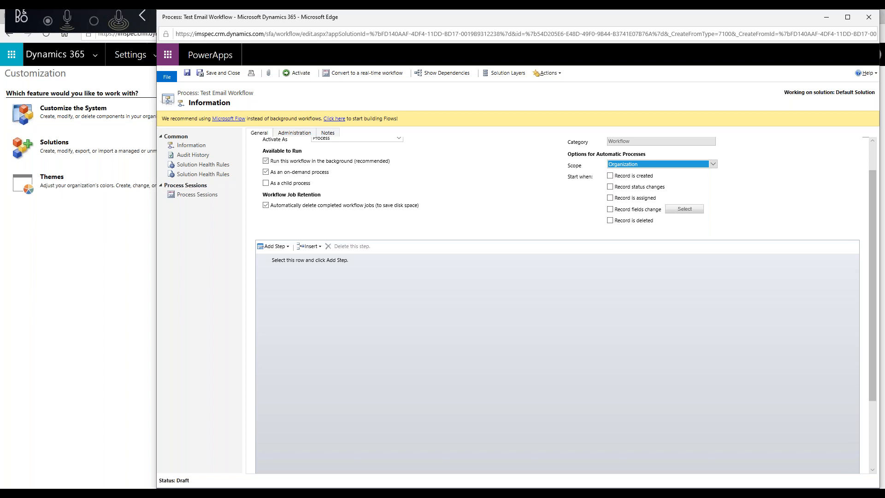
left_click(681, 184)
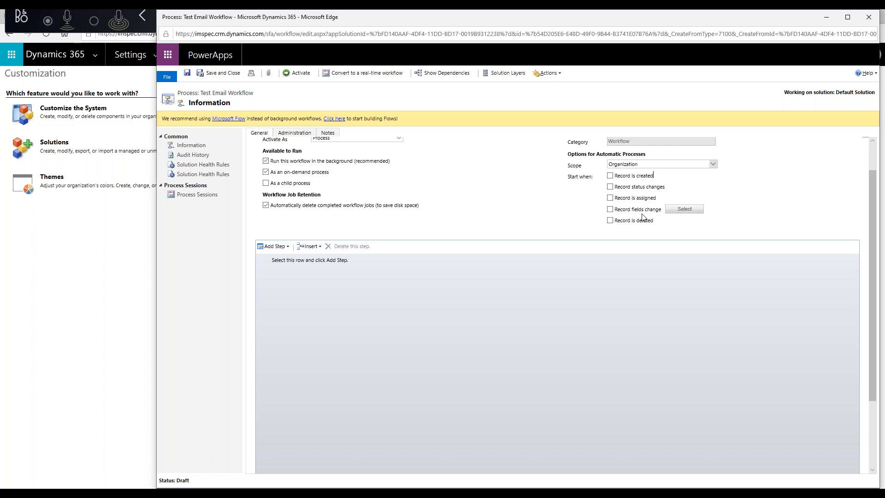
left_click(610, 210)
Browse the Select Fields list of account fields, then cancel without limiting the trigger to any field.
left_click(685, 210)
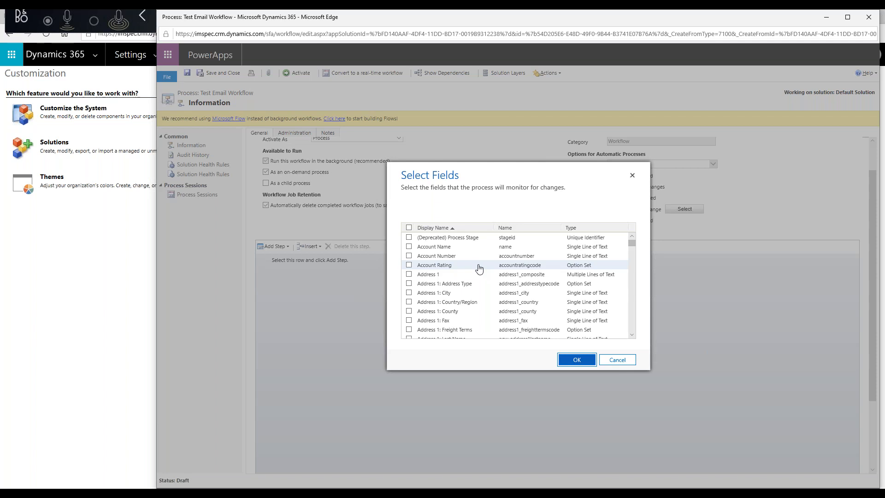
scroll(478, 268, "down", 5)
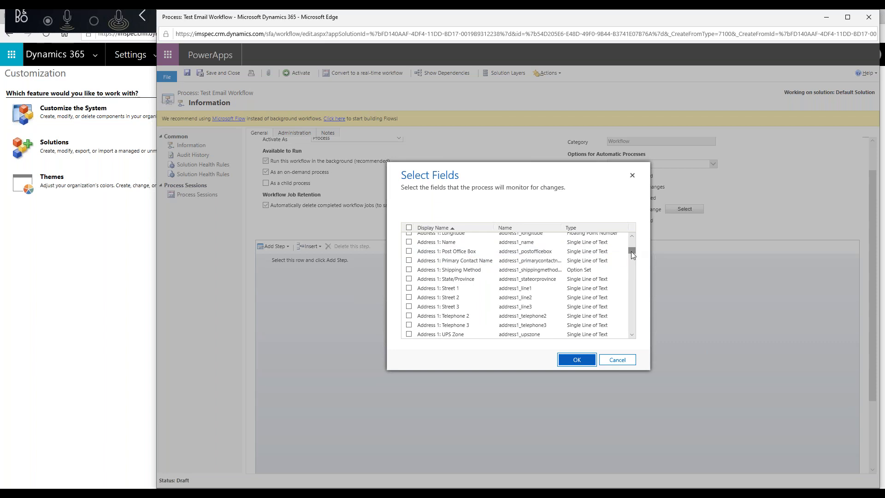
left_click_drag(631, 250, 636, 334)
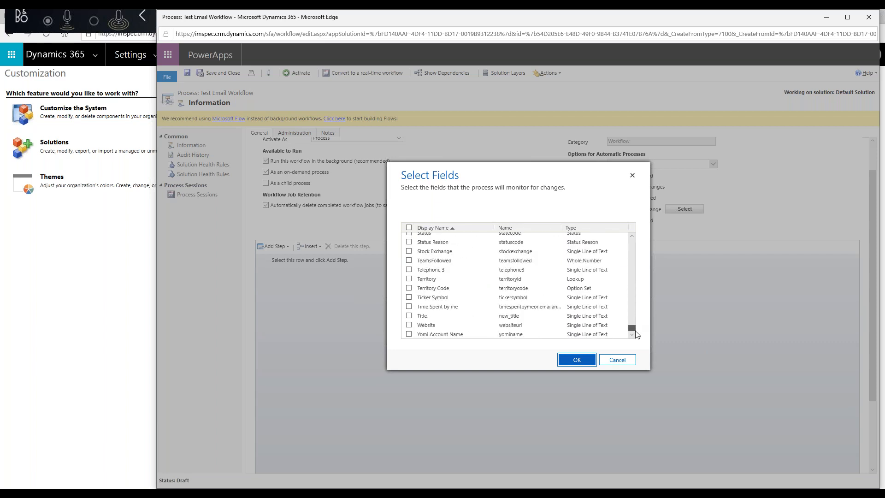
scroll(461, 323, "up", 2)
scroll(440, 309, "up", 5)
scroll(442, 304, "up", 5)
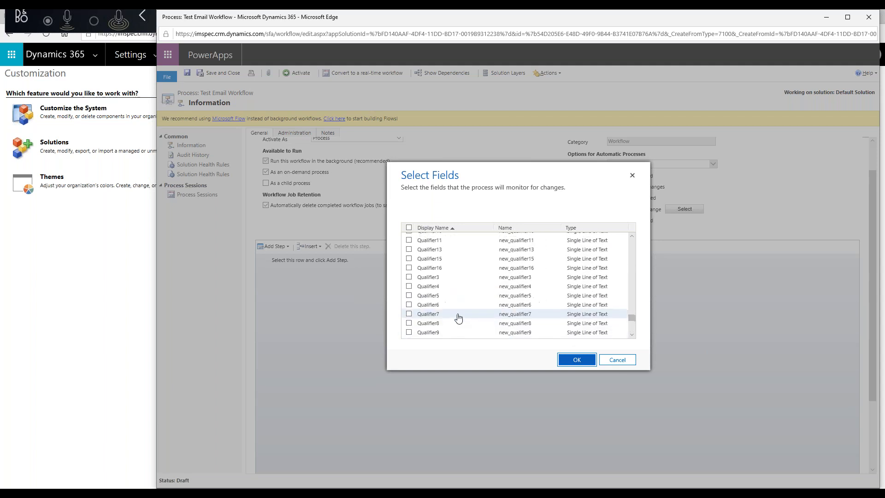
scroll(458, 318, "up", 5)
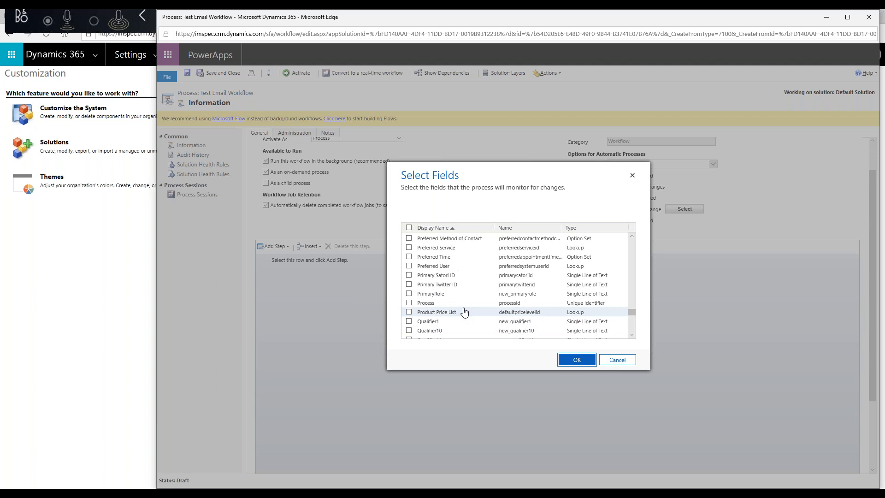
scroll(464, 312, "up", 3)
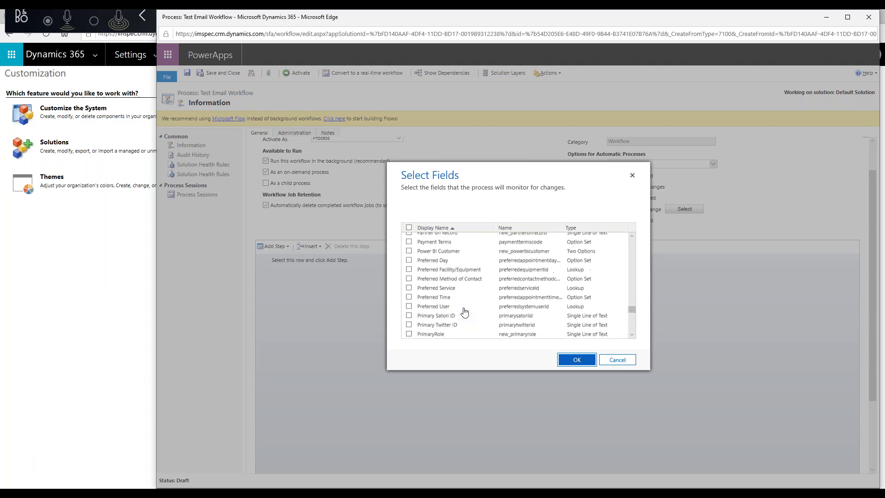
scroll(464, 312, "up", 3)
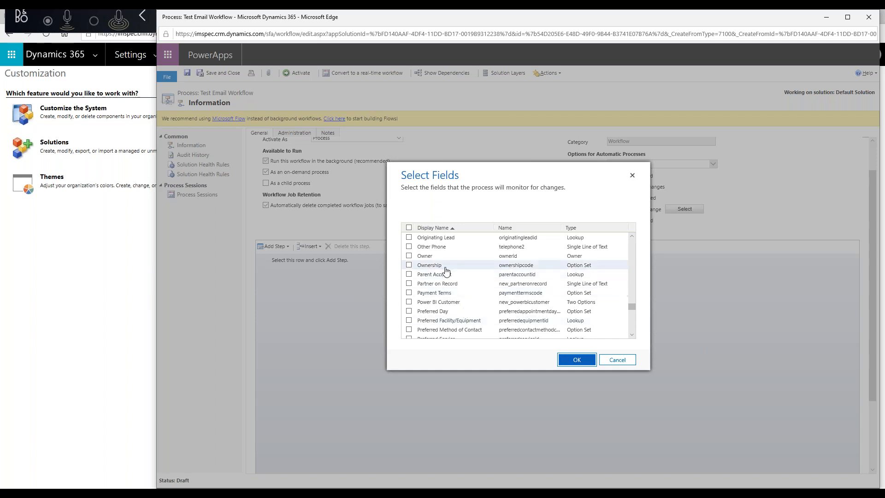
scroll(439, 301, "down", 1)
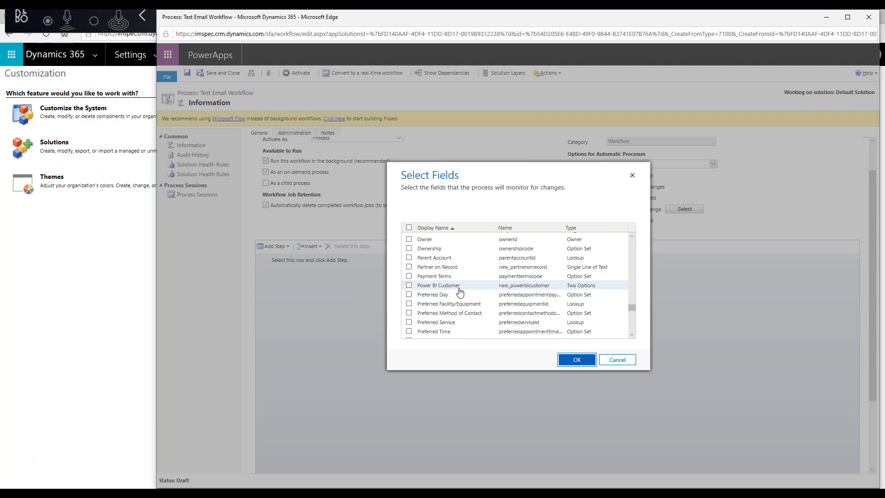
scroll(460, 291, "up", 10)
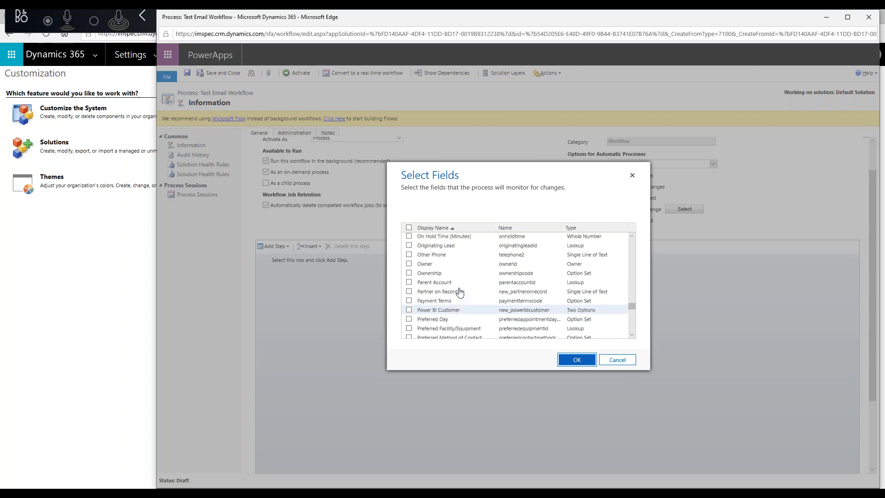
scroll(459, 291, "up", 3)
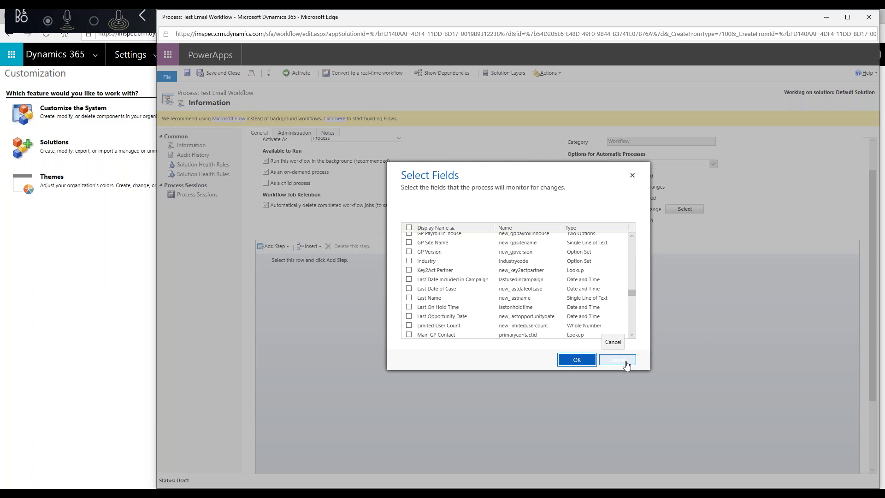
left_click(627, 364)
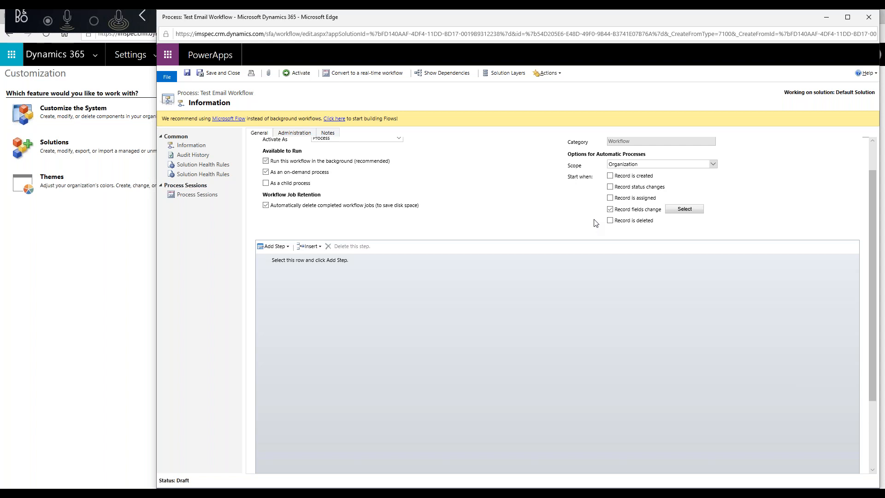
Switch the start trigger from 'Record fields change' to 'Record is created' and select the empty step row.
left_click(609, 210)
left_click(609, 177)
left_click(283, 261)
left_click(288, 247)
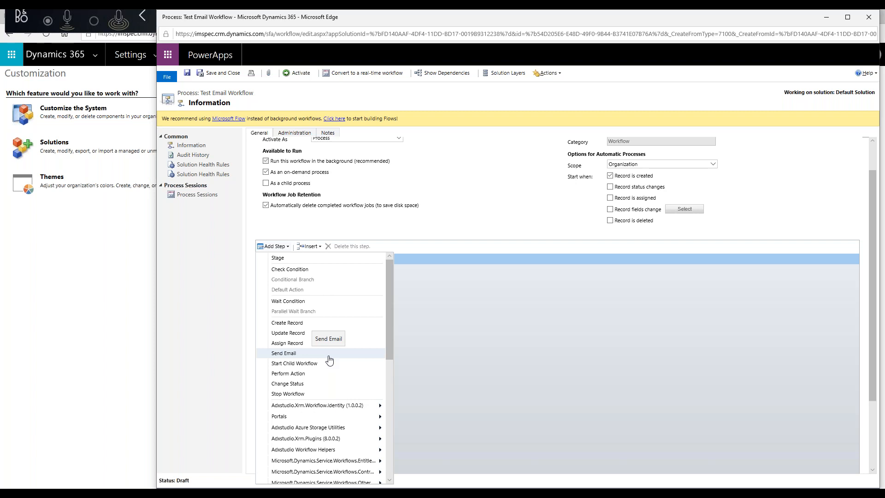
Add a Send Email step set to 'Create New Message' and open its properties.
left_click(283, 353)
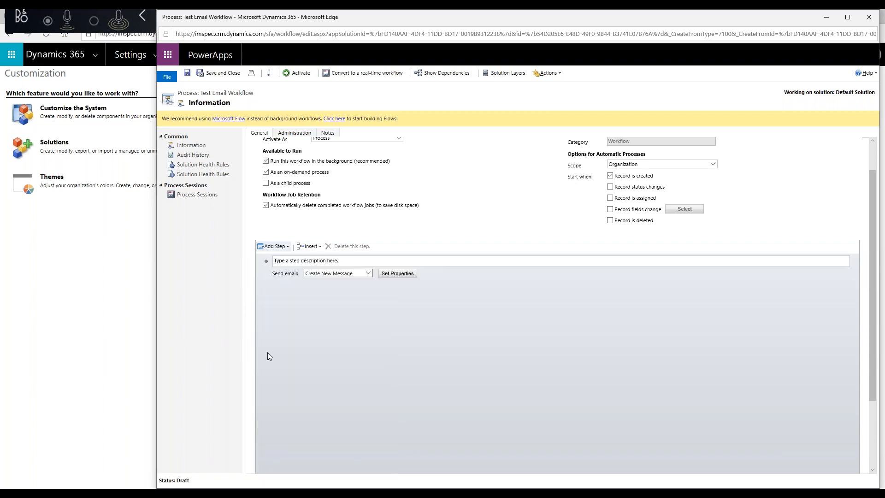
left_click(368, 273)
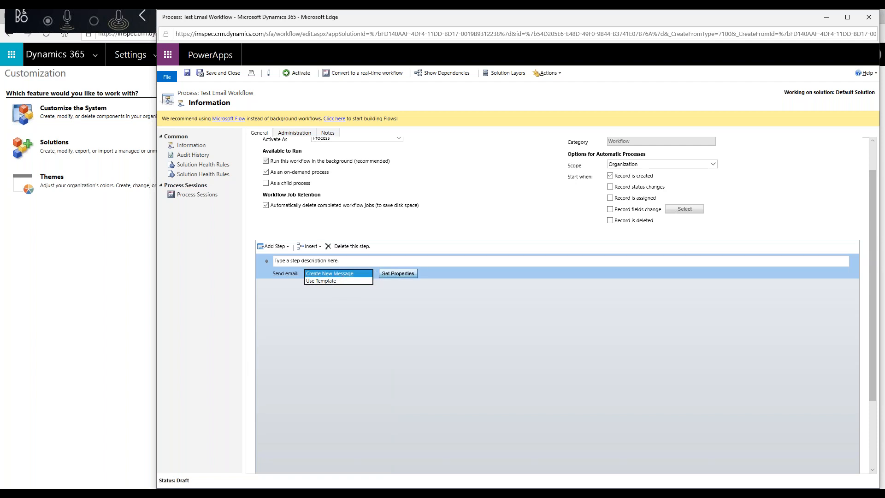
left_click(460, 293)
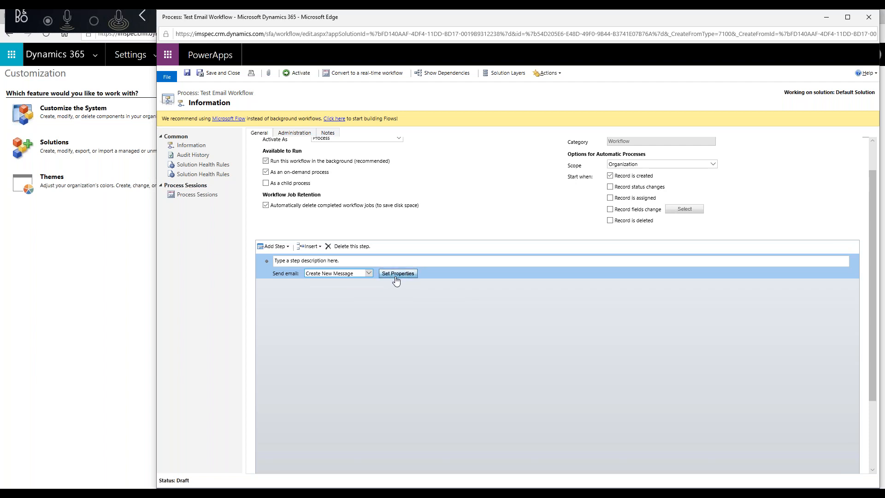
left_click(397, 273)
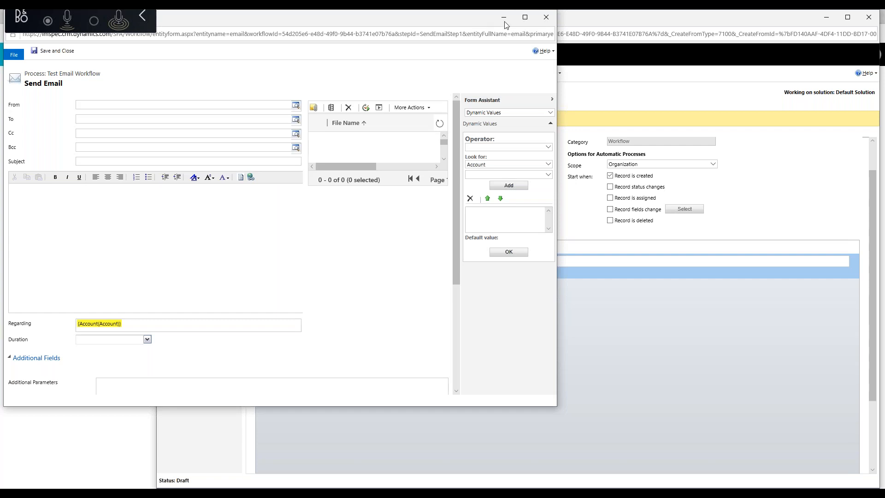
Reposition and enlarge the Send Email properties window, then focus the From field.
left_click_drag(475, 20, 632, 22)
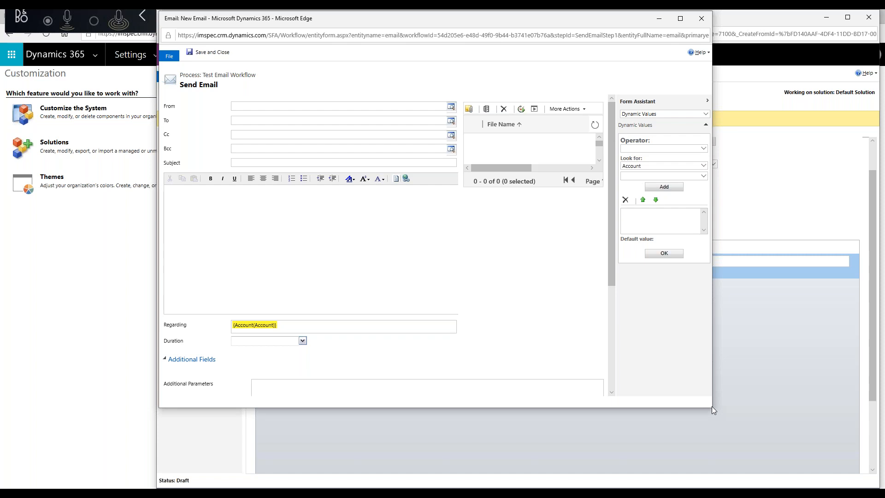
left_click_drag(711, 406, 876, 483)
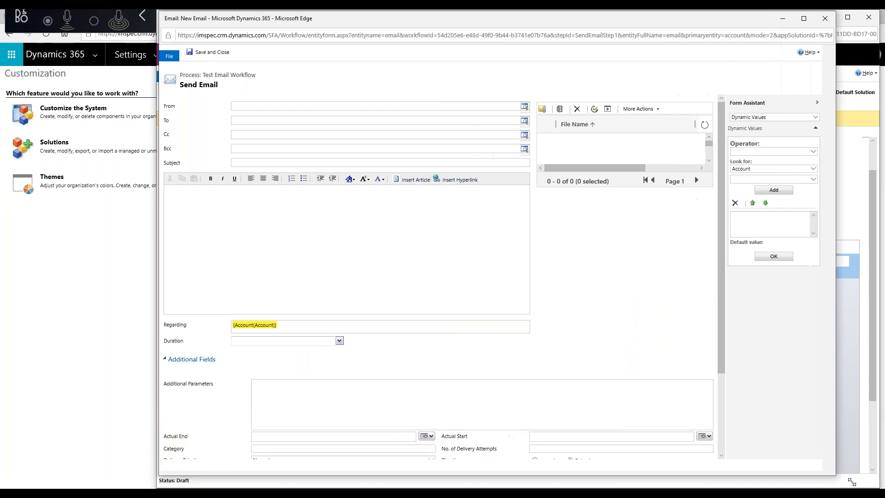
left_click(360, 107)
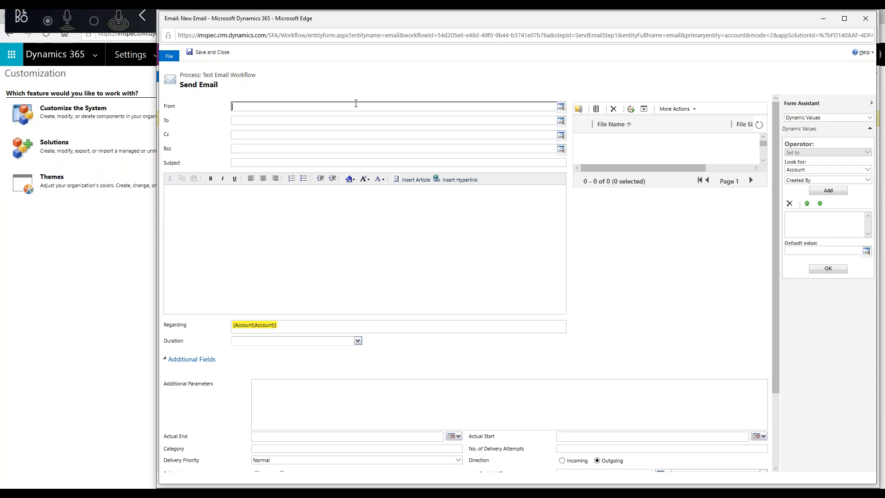
Search the User lookup for the recipient by name and add that user to the To field.
left_click(313, 122)
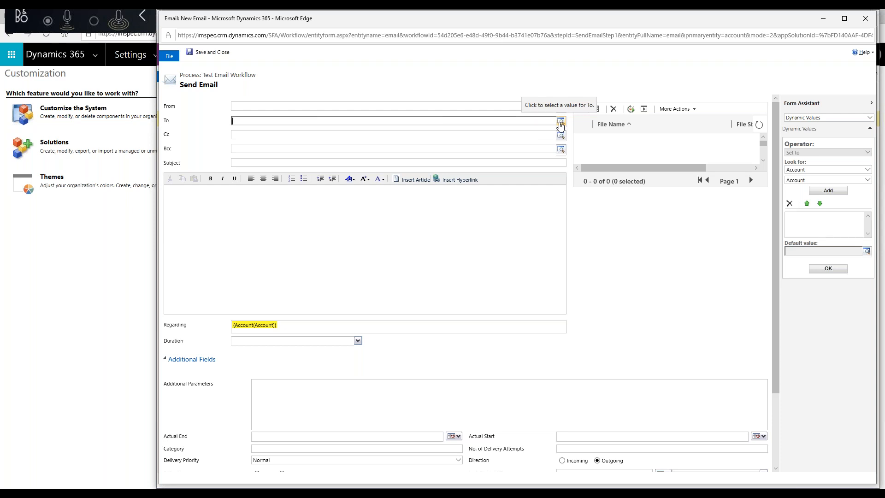
left_click(560, 121)
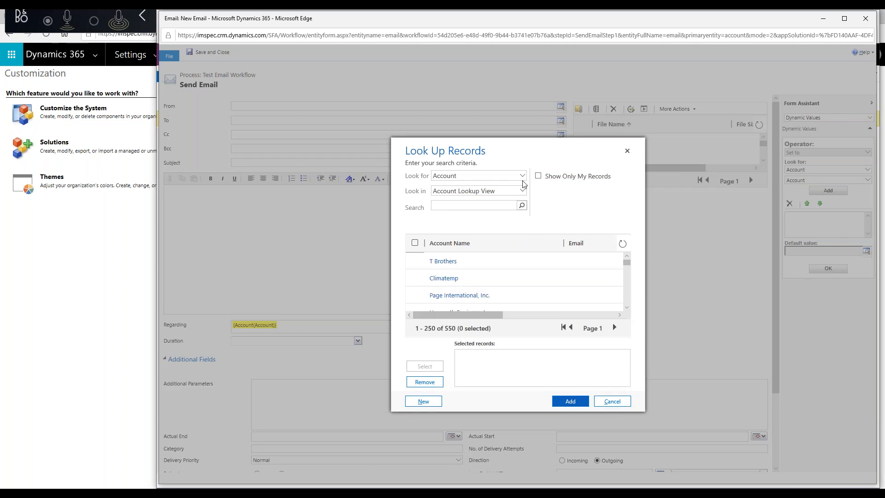
left_click(524, 177)
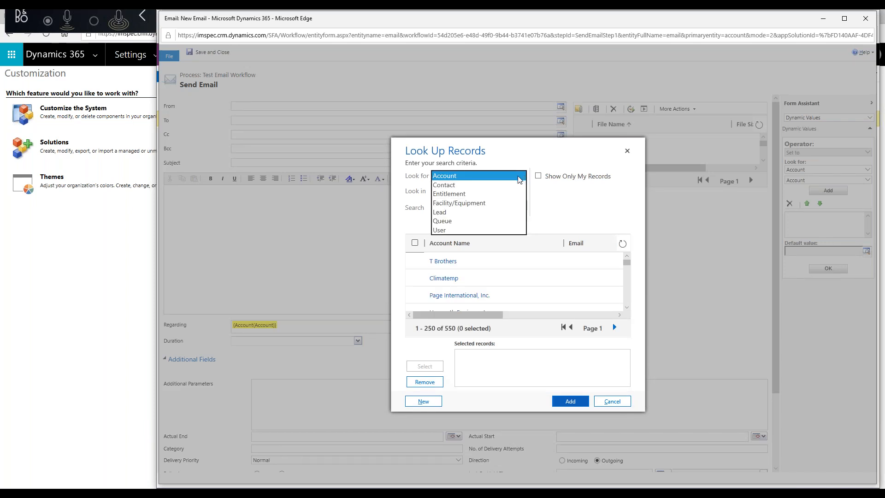
left_click(440, 230)
left_click(459, 206)
type("jerica")
key("Return")
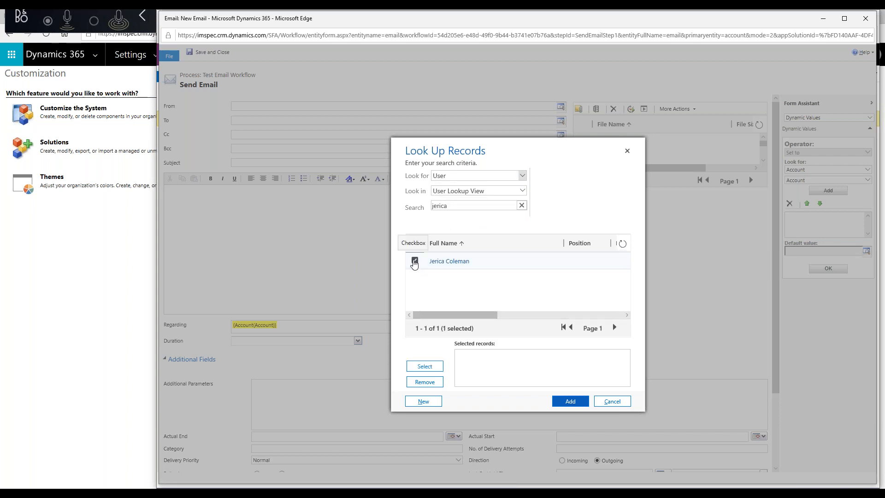
left_click(421, 366)
left_click(571, 405)
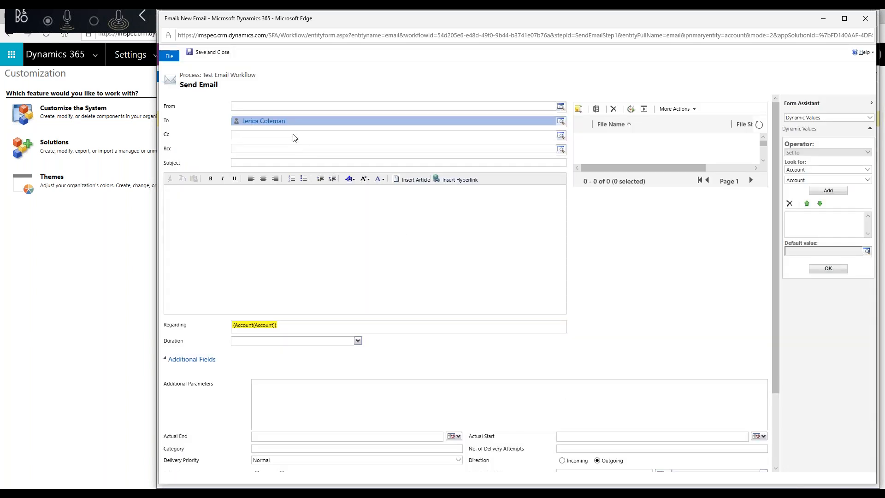
Insert the {Owner(Account)} dynamic value into Cc using the Form Assistant's Account > Owner field.
left_click(292, 137)
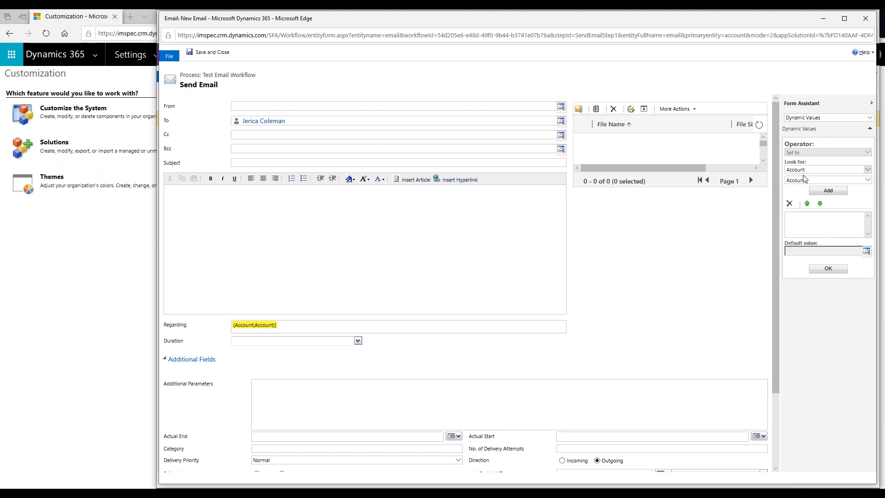
left_click(866, 170)
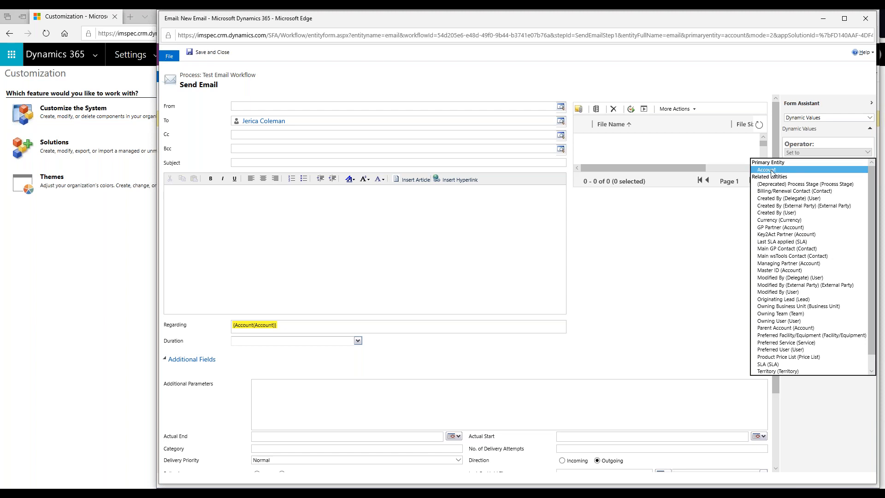
left_click(772, 171)
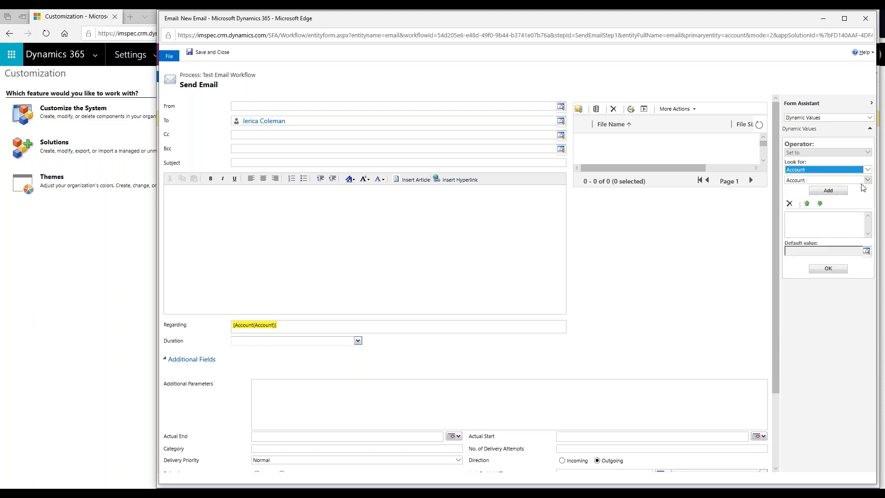
left_click(867, 180)
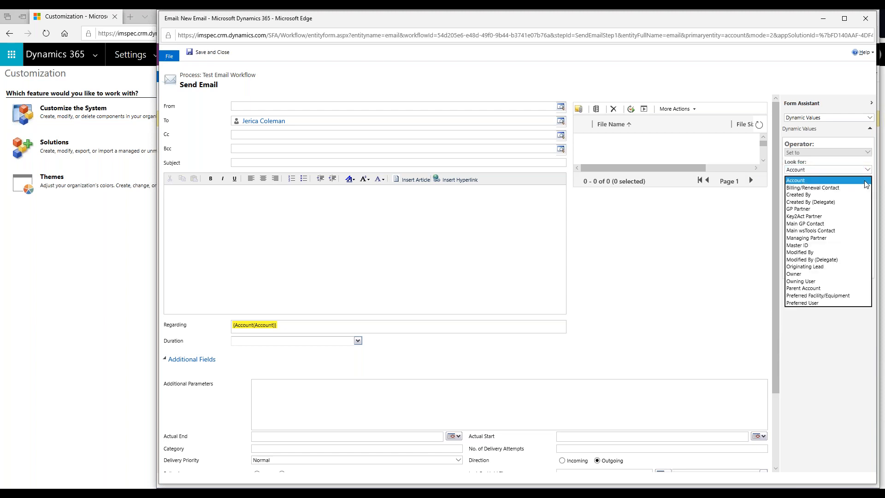
left_click(795, 274)
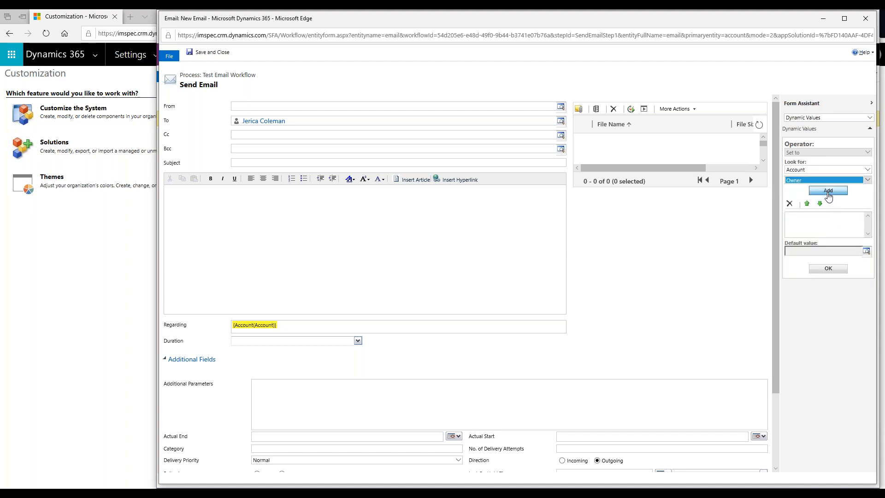
left_click(827, 197)
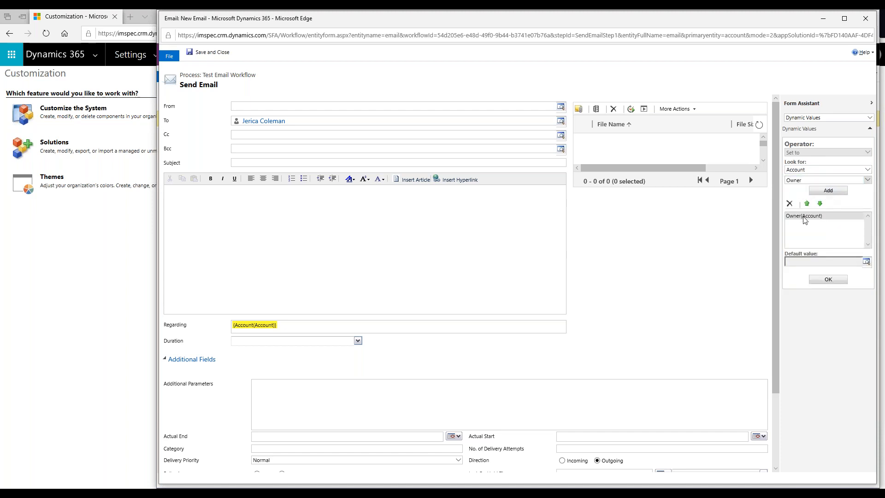
left_click(804, 217)
left_click(828, 279)
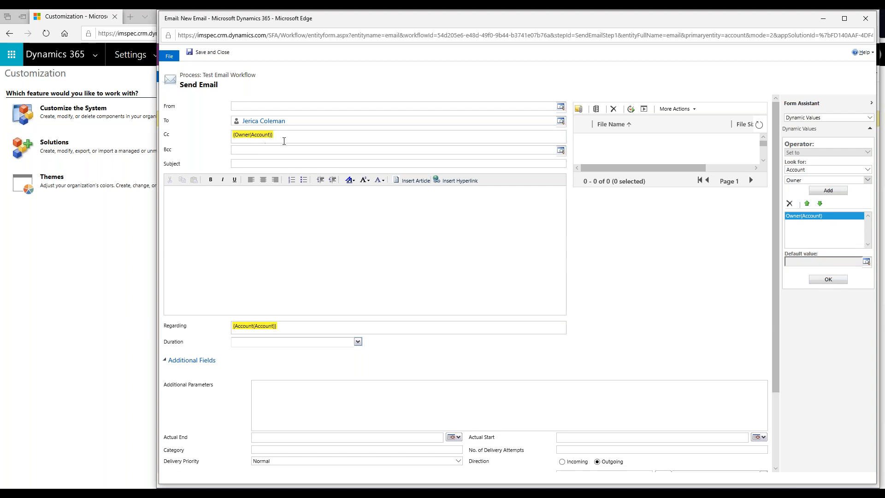
Type 'A new account has been created ---' into the email Subject.
left_click(264, 163)
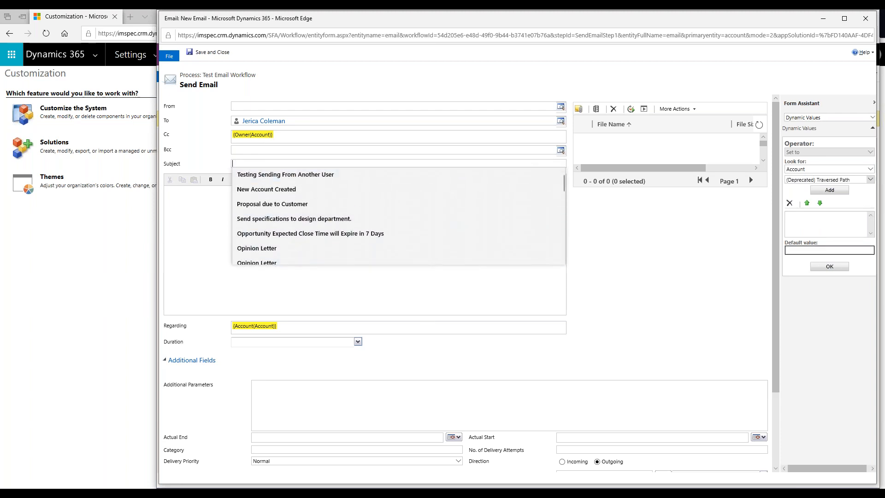
left_click(205, 209)
left_click(232, 164)
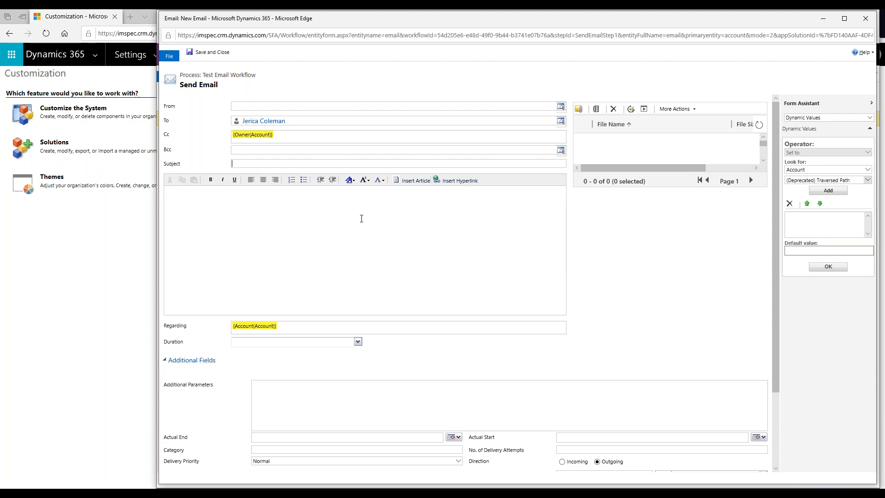
left_click(367, 162)
type("A new ac")
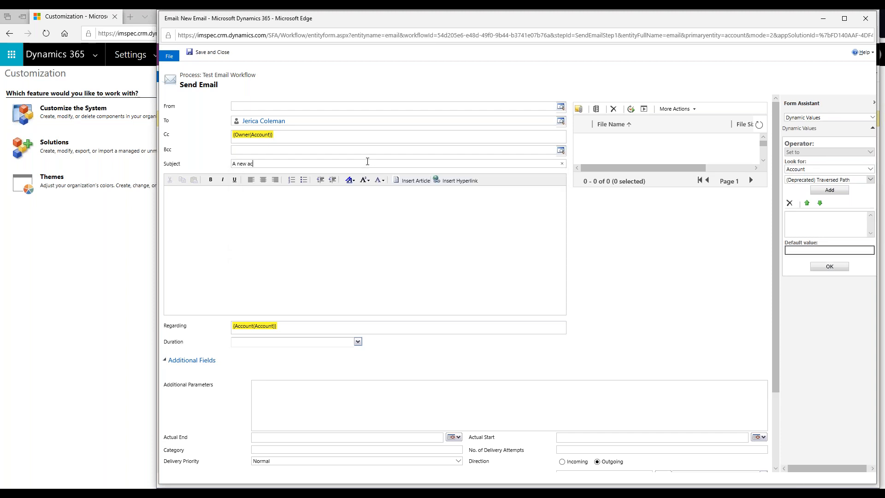
type("count has been created ---")
Append the {Account(Account)} dynamic value to the subject.
left_click(871, 183)
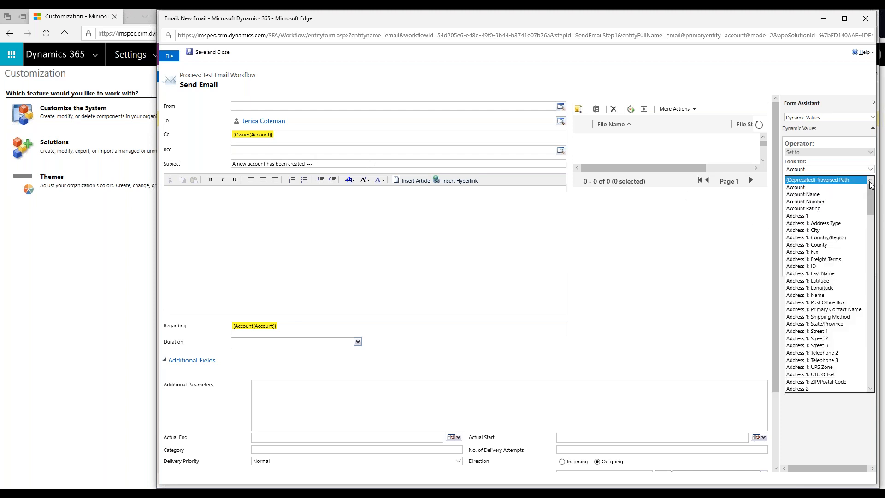
left_click(796, 187)
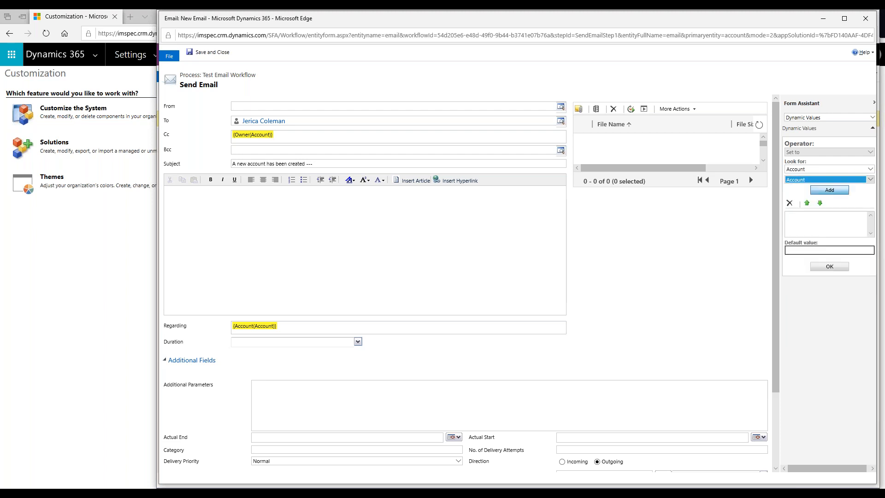
left_click(829, 189)
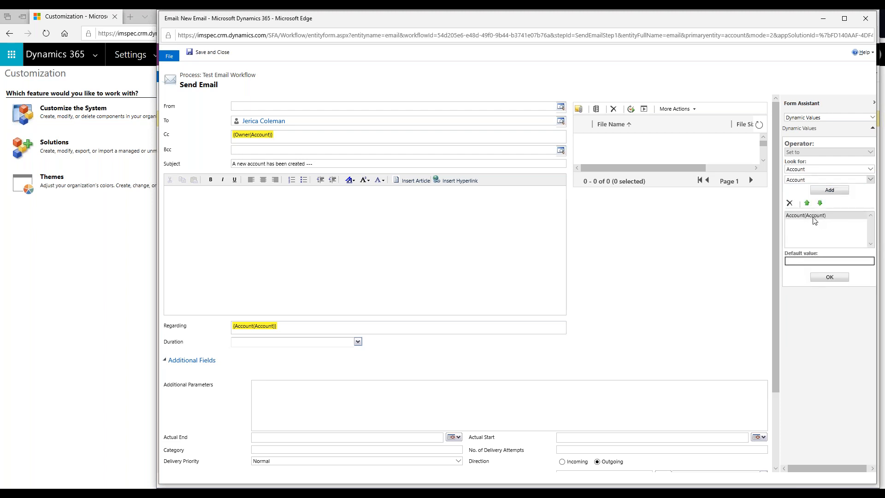
left_click(814, 218)
left_click(821, 275)
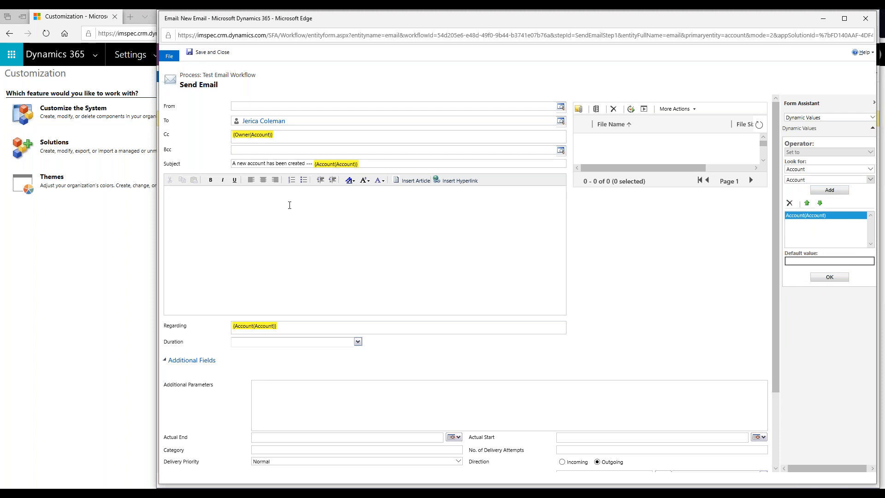
Type the body 'This is our test email.' with Account:, Phone: and Address: lines.
type("his is our test email.")
key("Return")
type("Acco")
type("unt: ")
type("Phone:")
key("Return")
type("Address:")
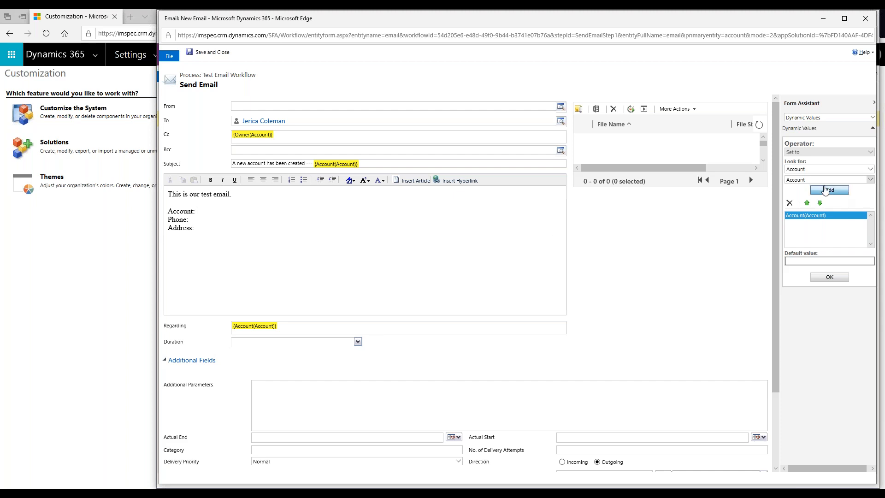
Delete the duplicate {Account(Account)} token accidentally added to the Subject.
left_click(825, 277)
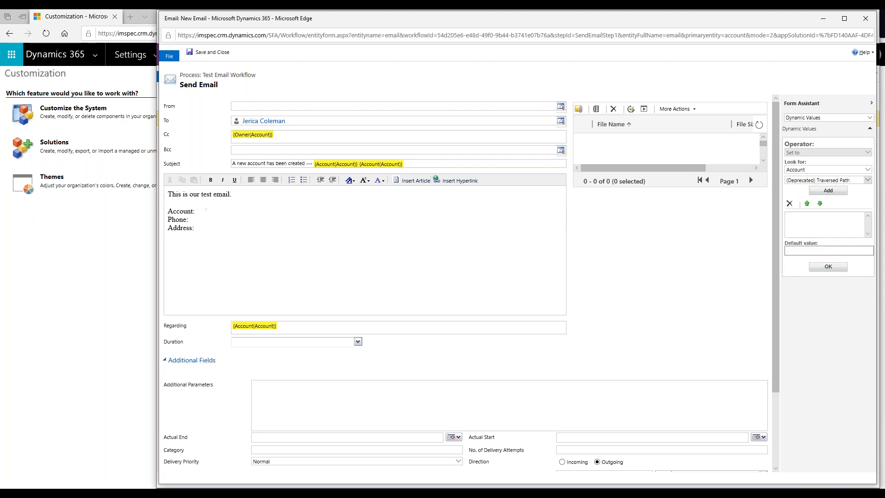
left_click(811, 180)
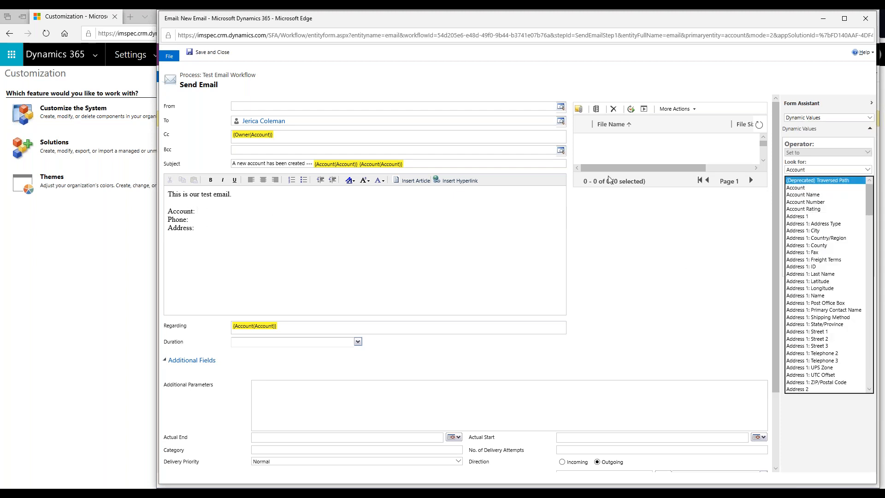
left_click(396, 163)
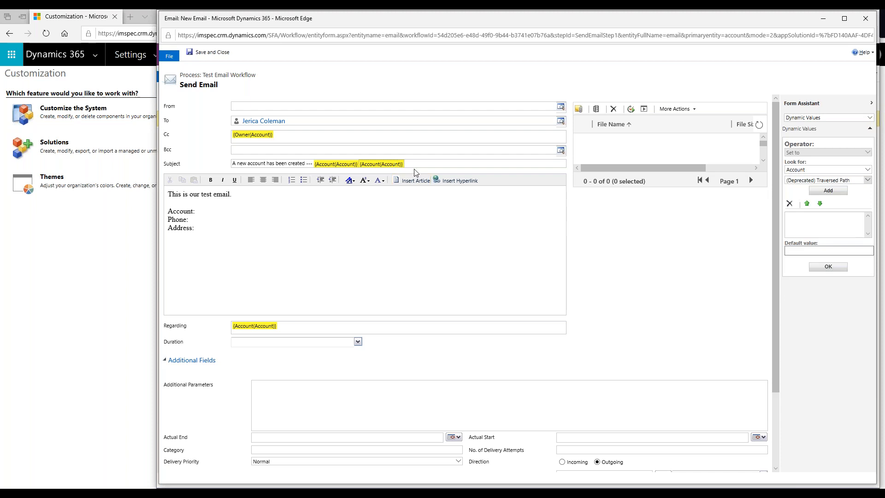
left_click(387, 164)
key("Delete")
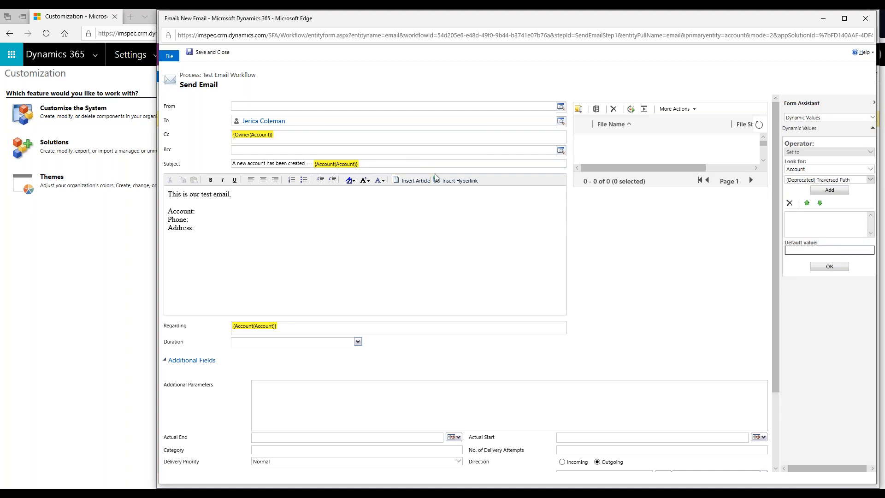
Insert {Account(Account)} after 'Account:' in the email body.
left_click(817, 180)
left_click(816, 187)
left_click(828, 190)
left_click(814, 217)
left_click(827, 277)
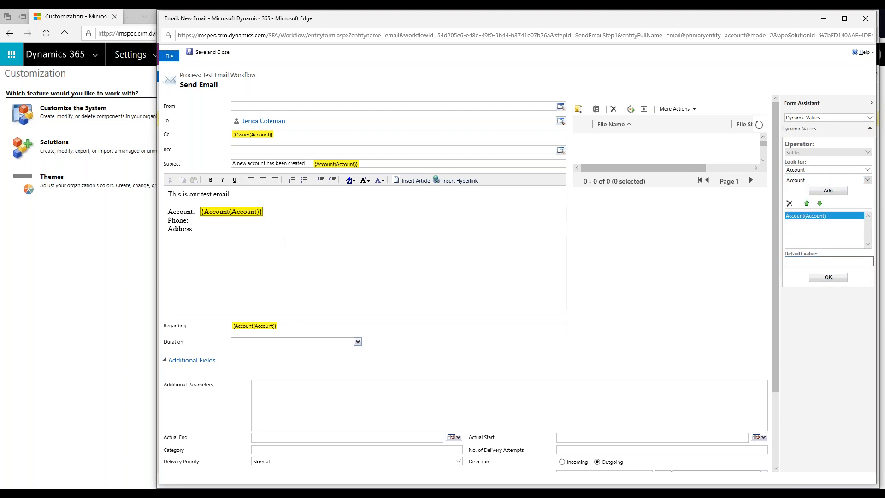
Insert the {Main Phone(Account)} dynamic value after 'Phone:' in the body.
left_click(788, 204)
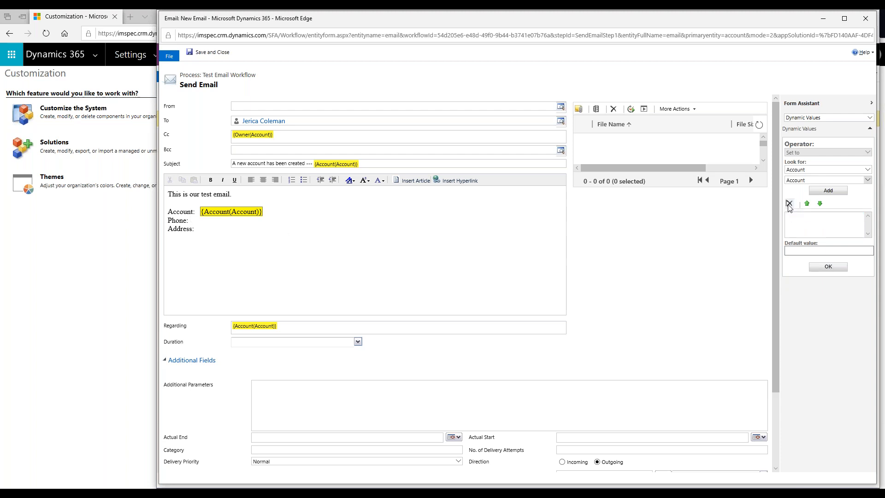
left_click(809, 180)
scroll(816, 252, "down", 2)
scroll(815, 251, "down", 15)
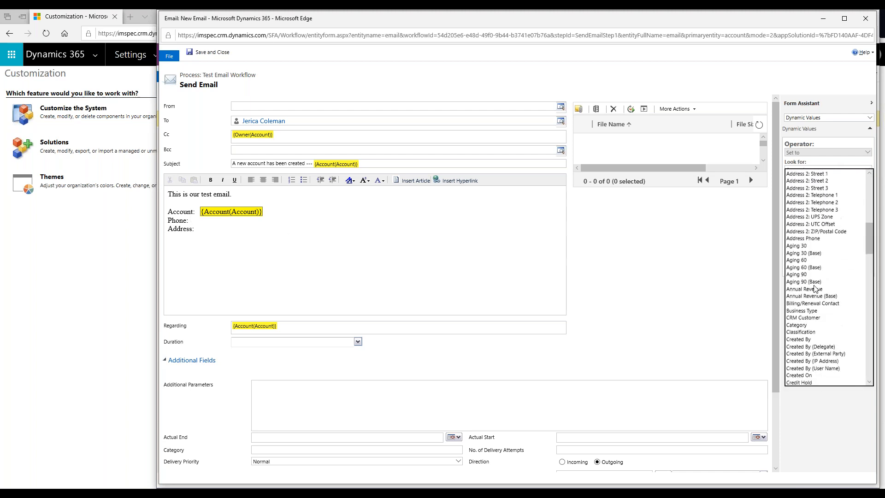
scroll(810, 299, "down", 2)
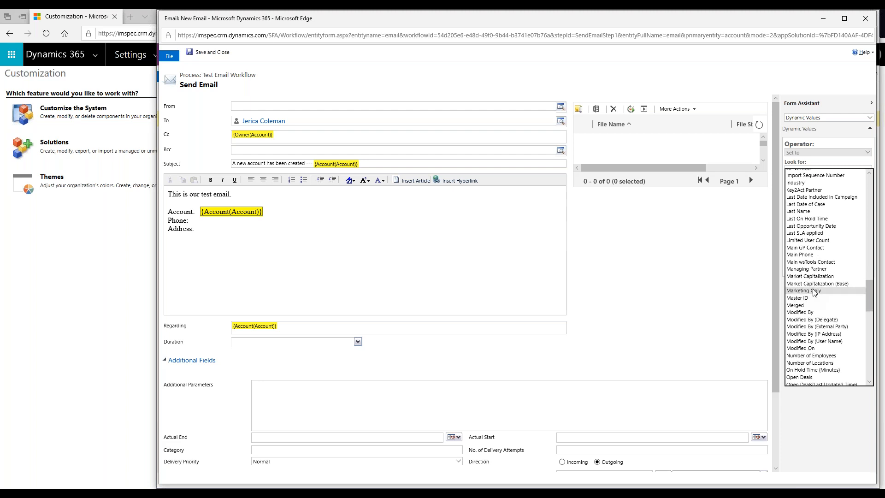
left_click(802, 255)
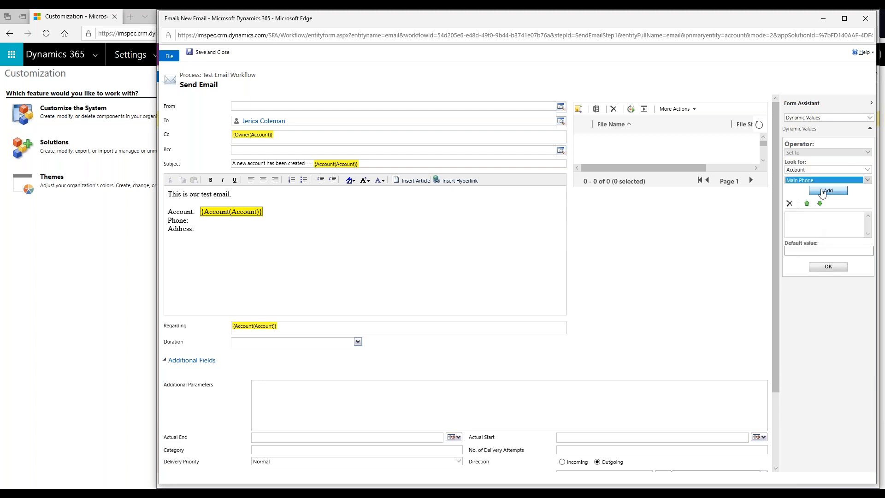
left_click(828, 190)
left_click(817, 215)
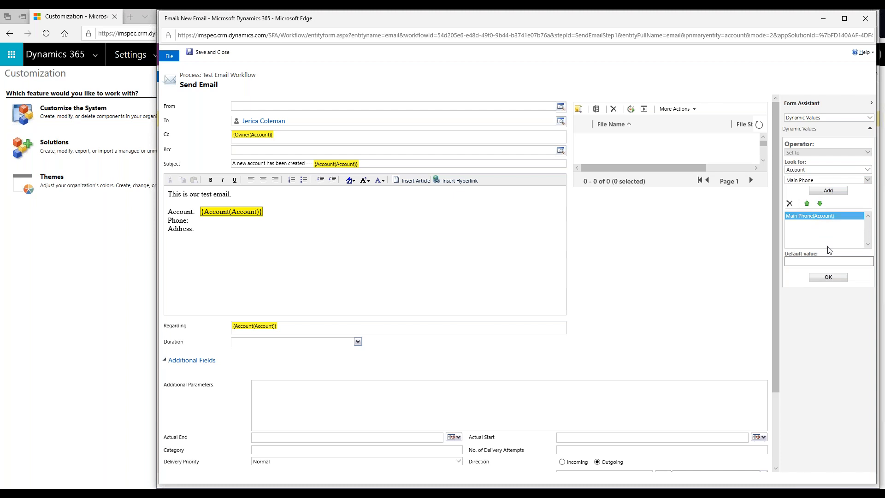
left_click(828, 277)
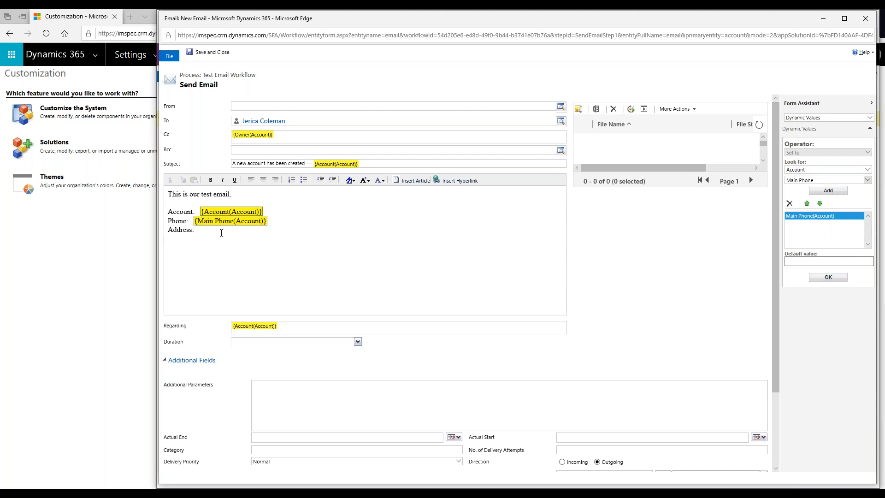
Insert the {Address 1(Account)} dynamic value after 'Address:' in the body.
left_click(795, 214)
left_click(789, 203)
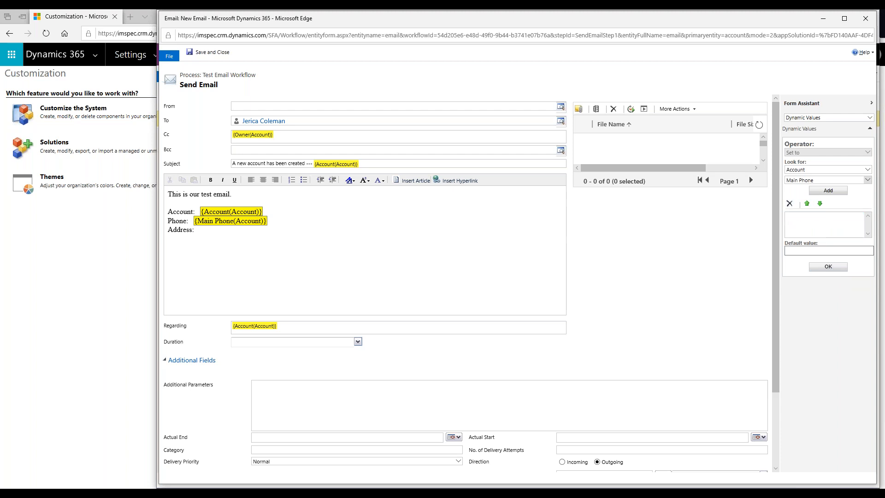
left_click(808, 180)
scroll(817, 169, "up", 20)
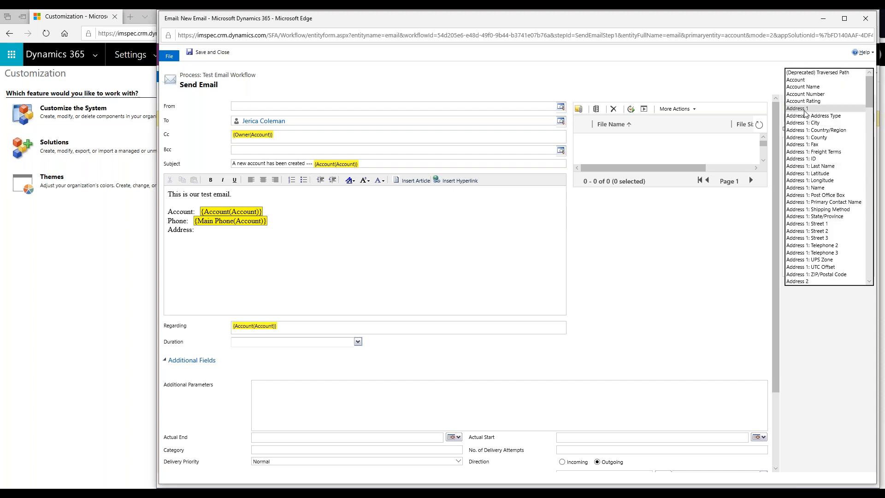
left_click(820, 109)
left_click(823, 190)
left_click(825, 277)
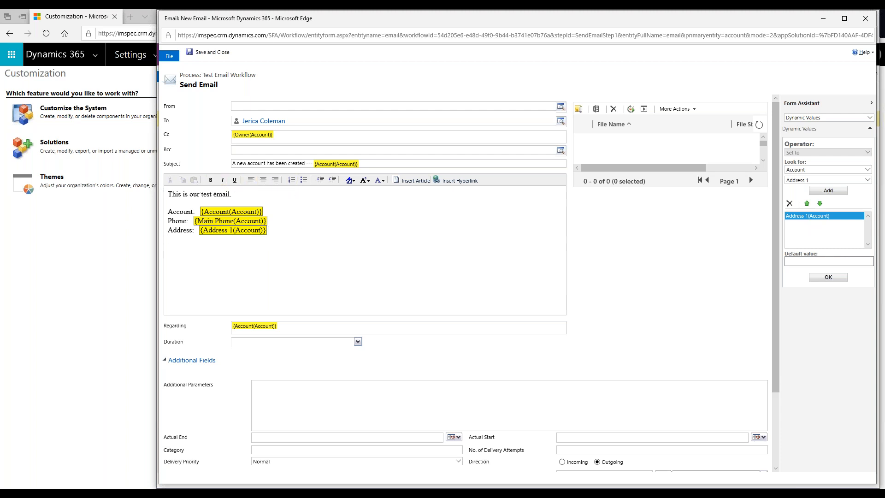
Make the Account: and Phone: labels bold and the Address: label italic.
double_click(195, 211)
left_click(210, 179)
left_click_drag(190, 221, 167, 230)
left_click(210, 180)
left_click(223, 180)
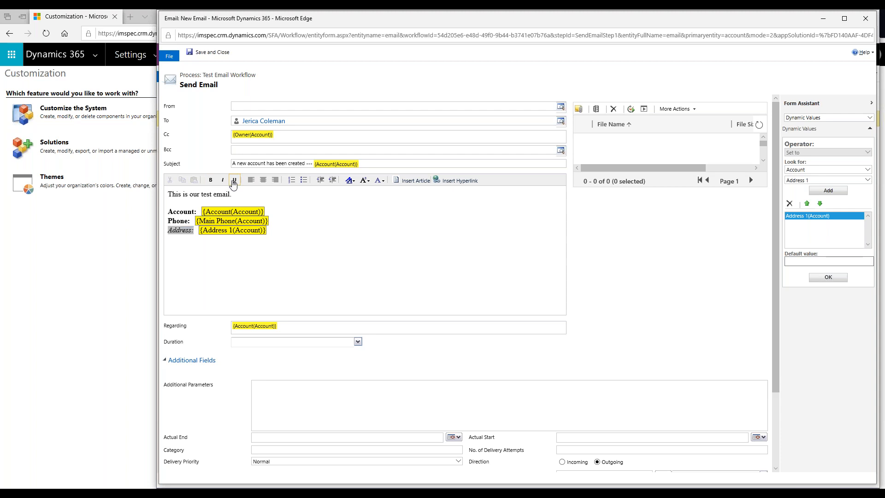
Centre the three account field lines.
left_click_drag(281, 234, 132, 209)
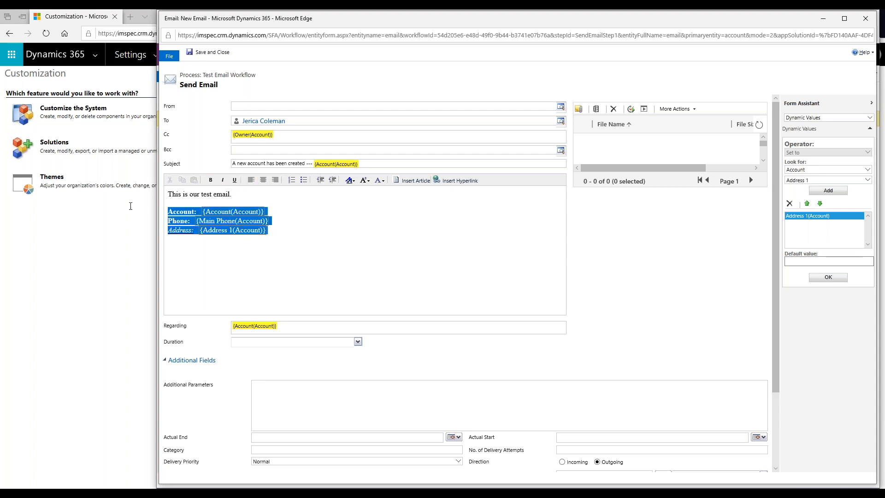
left_click(263, 179)
left_click(275, 180)
left_click(265, 180)
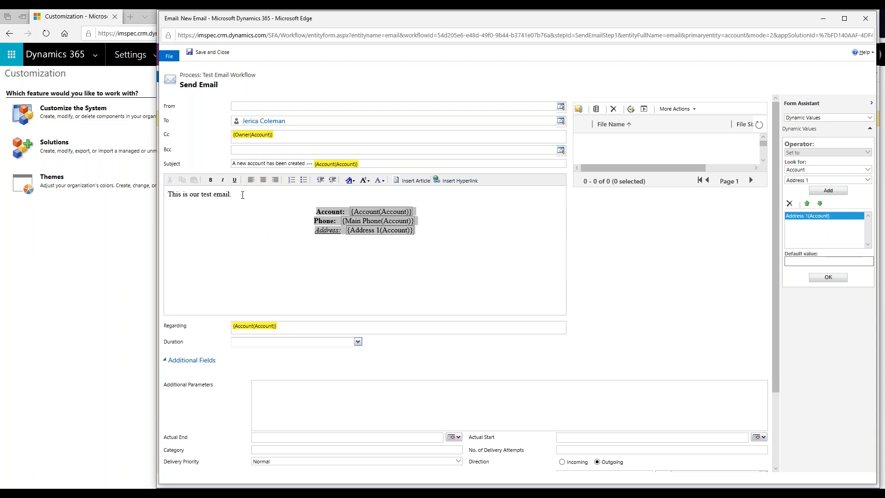
left_click(433, 238)
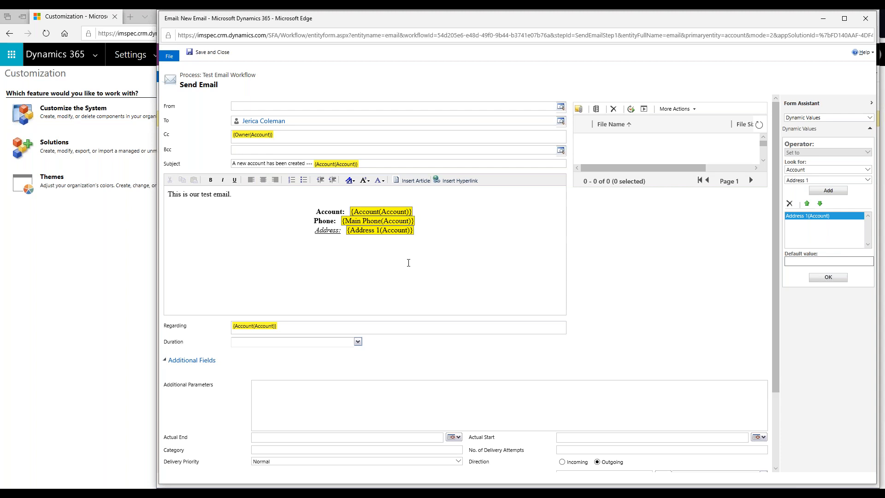
Add bullets 'Please create customer record.' and 'Contact customer.', then select the opening line.
left_click(304, 180)
type("Please craete")
key("BackSpace")
key("BackSpace")
type("eate customer record.")
key("Return")
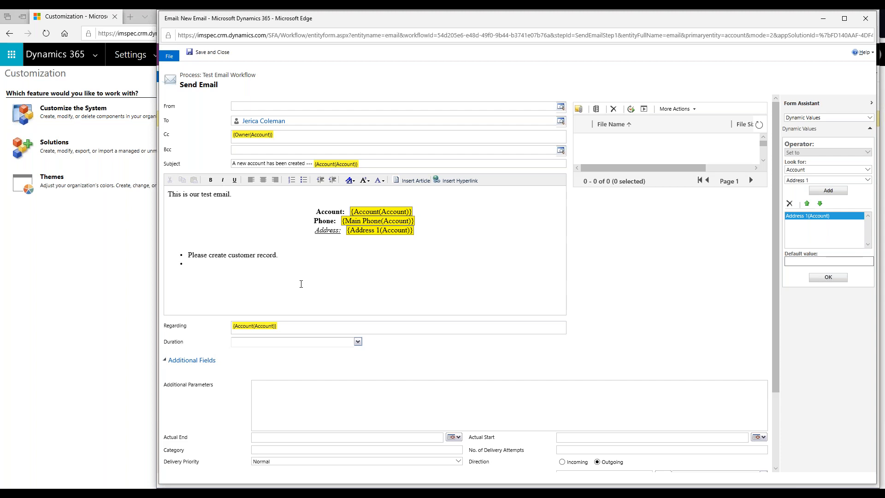
type("Contact customer.")
left_click_drag(249, 194, 167, 194)
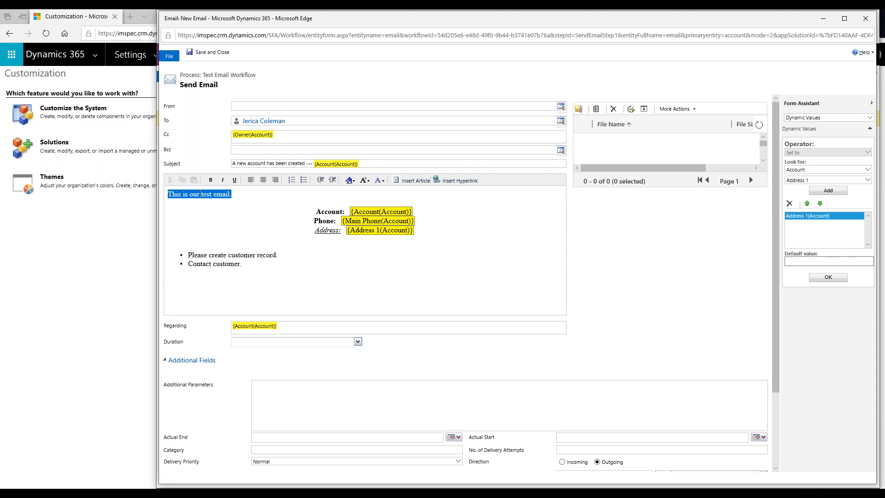
left_click(355, 183)
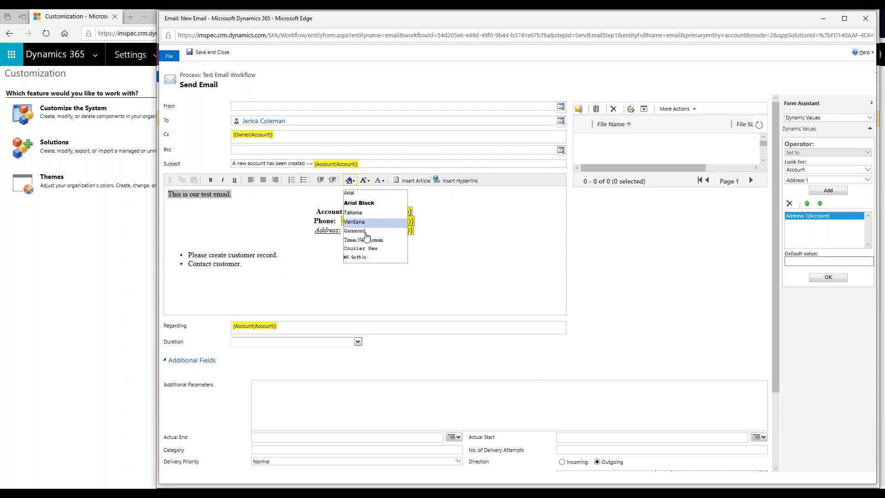
Set the opening line's font size to 16 point.
left_click(367, 182)
left_click(366, 180)
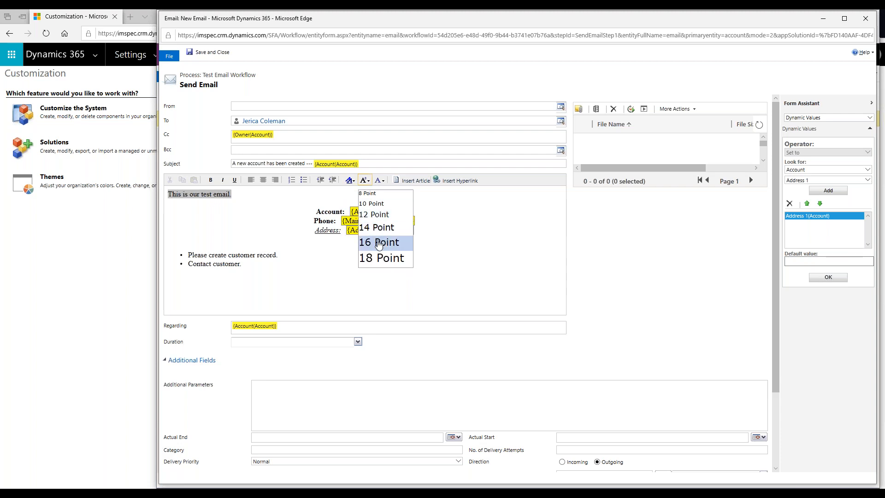
left_click(378, 241)
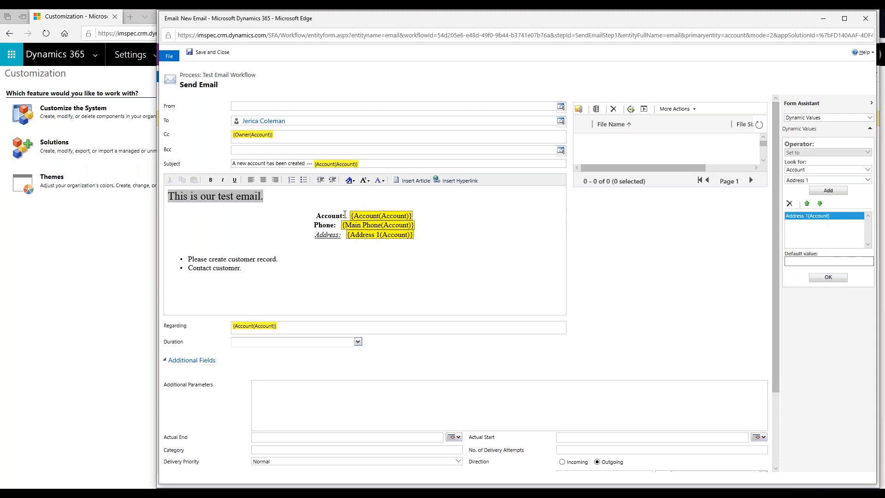
Colour the {Account}, {Main Phone} and {Address 1} placeholders red.
left_click_drag(349, 215, 414, 215)
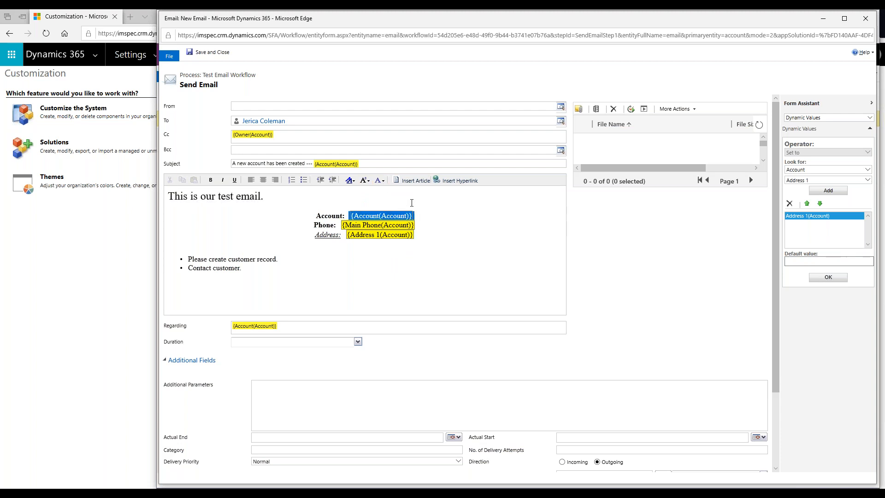
left_click(382, 181)
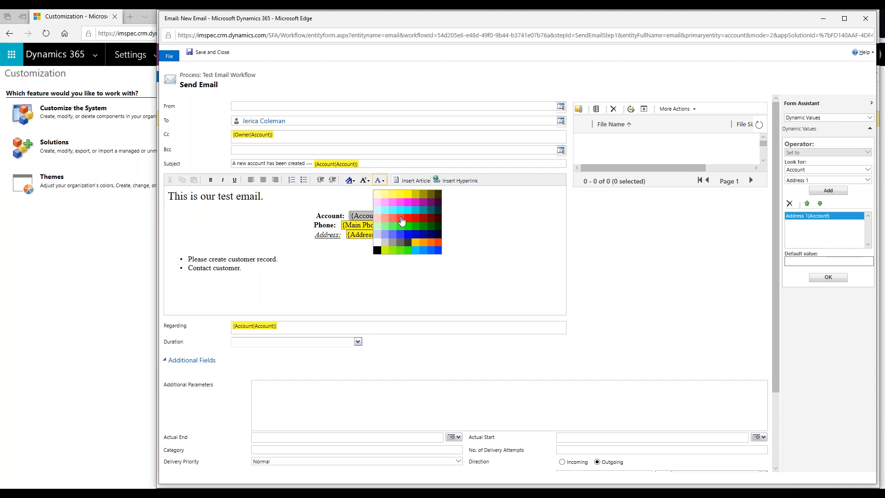
left_click(401, 219)
left_click(421, 225)
left_click_drag(420, 225, 341, 226)
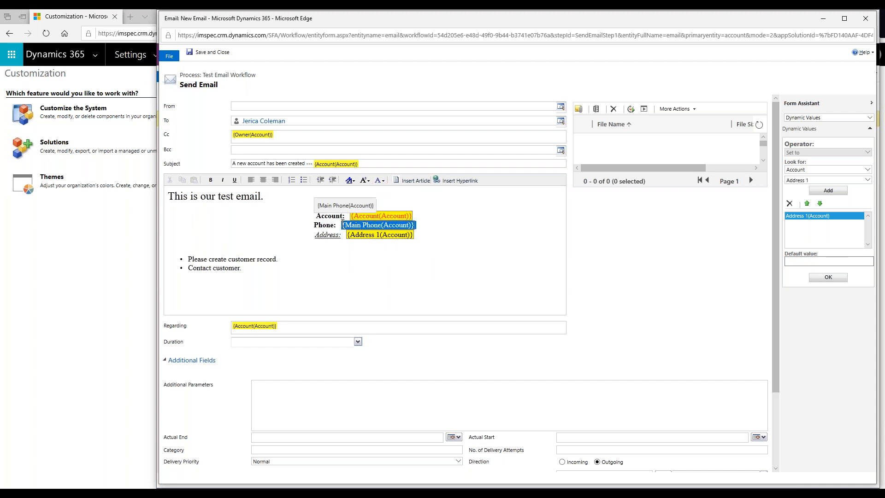
left_click(380, 181)
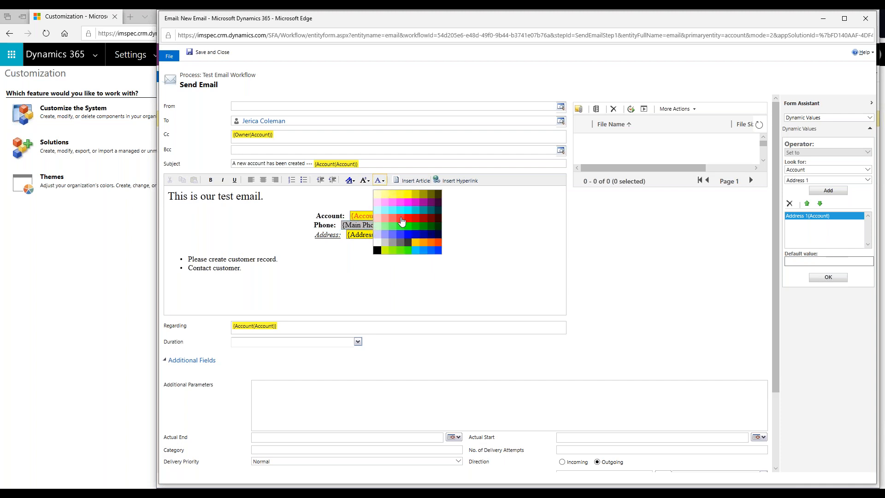
left_click(393, 233)
left_click_drag(417, 234, 345, 235)
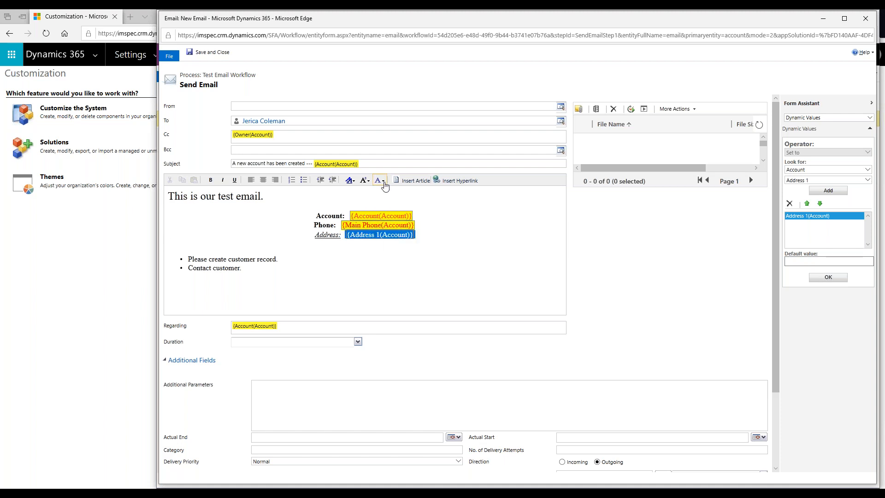
left_click(380, 180)
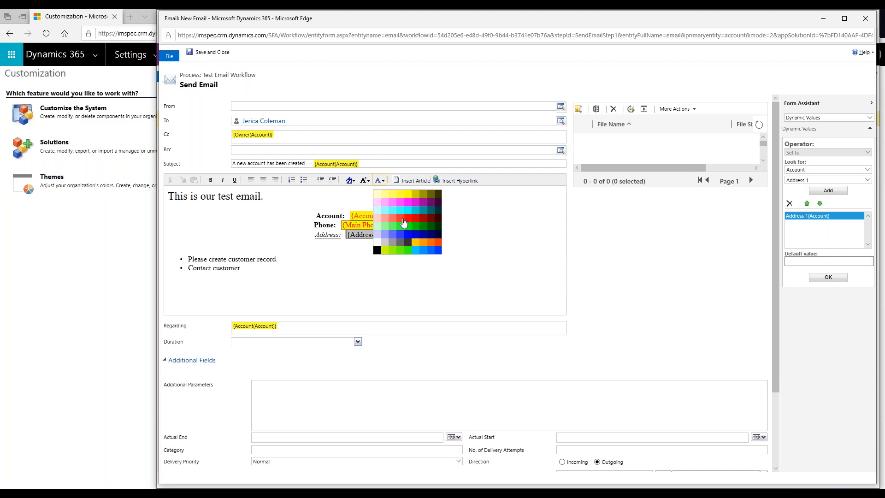
left_click(407, 218)
left_click(289, 278)
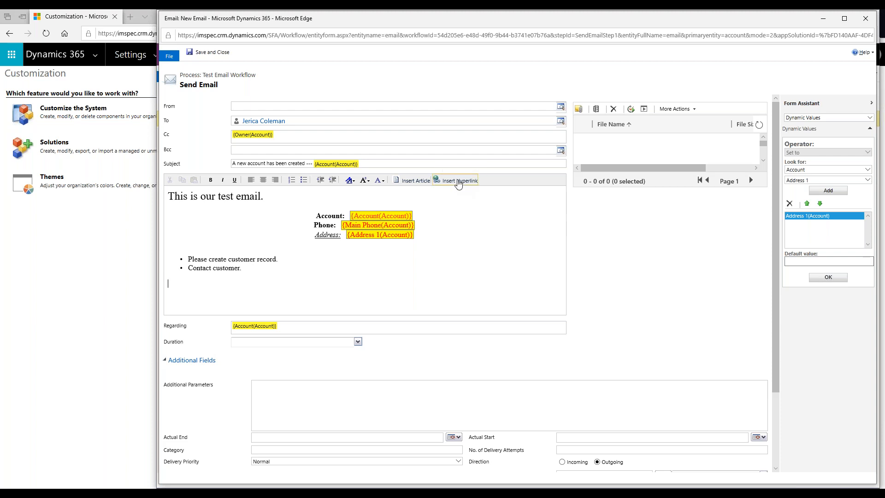
Insert a 'View Record in CRM' hyperlink using the {Record URL(Dynamic)} value.
left_click(458, 183)
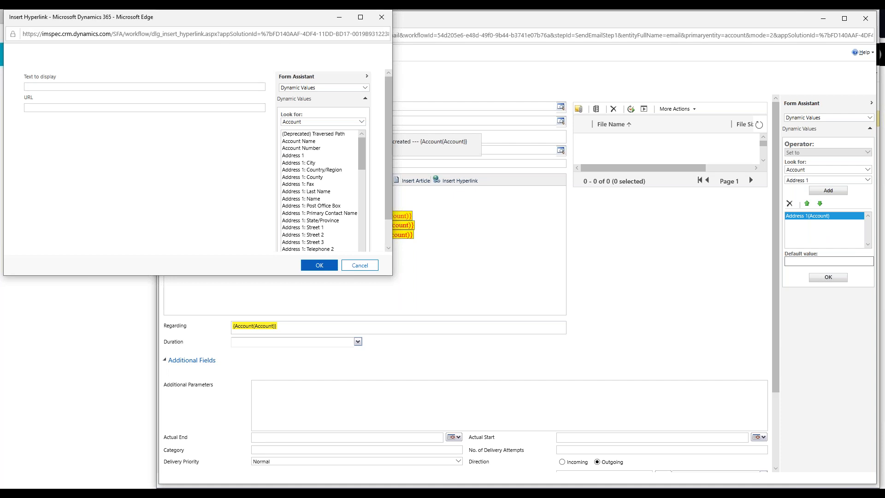
type("View Record in CRM")
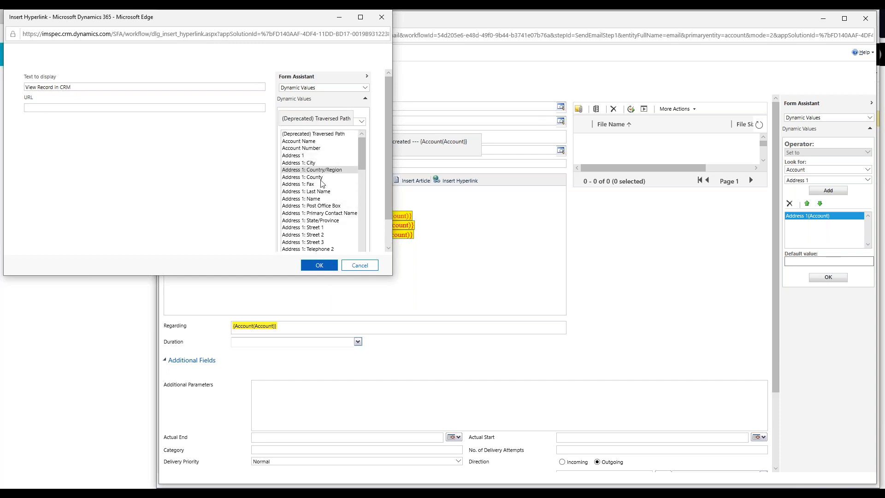
scroll(323, 185, "down", 5)
scroll(323, 194, "down", 15)
scroll(324, 196, "down", 6)
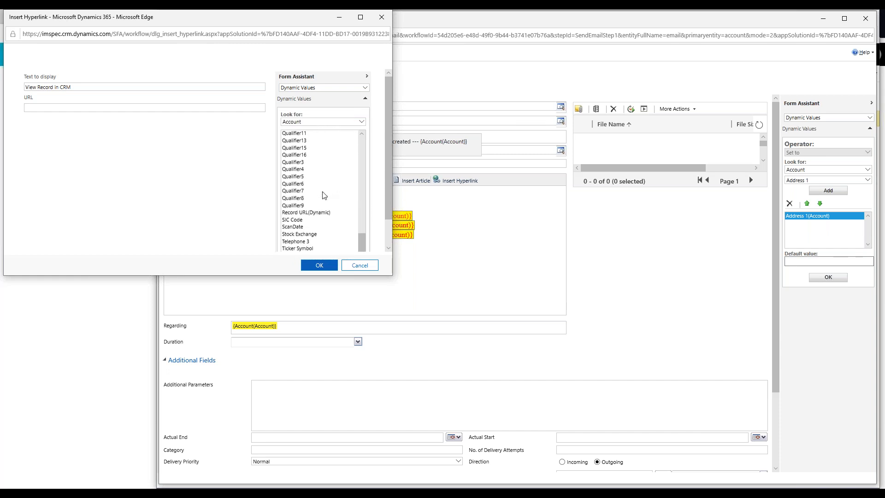
double_click(308, 212)
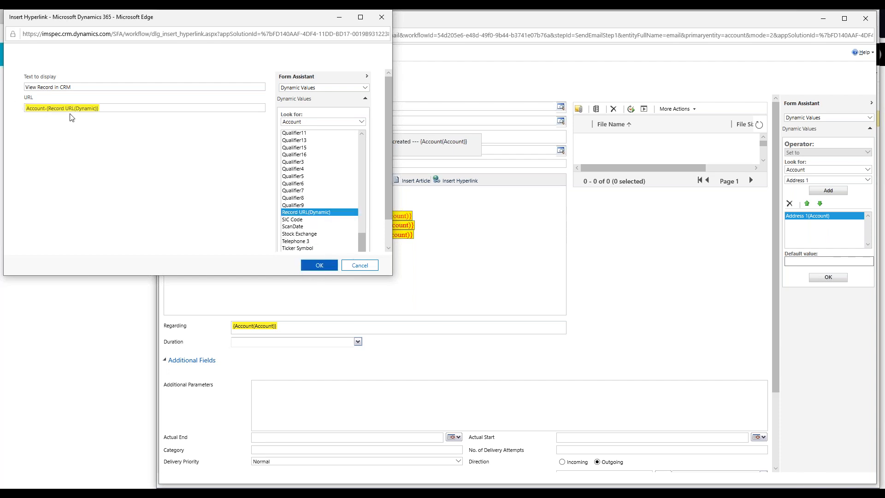
left_click(314, 271)
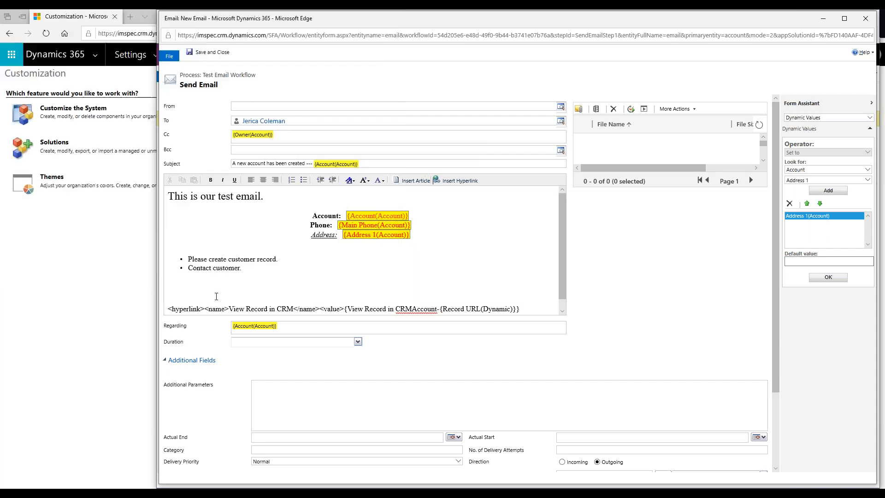
scroll(310, 233, "down", 2)
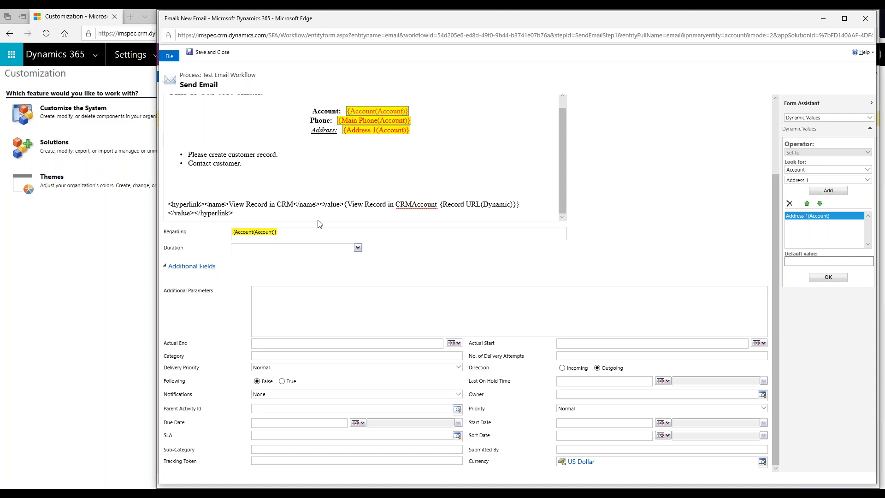
scroll(319, 217, "down", 1)
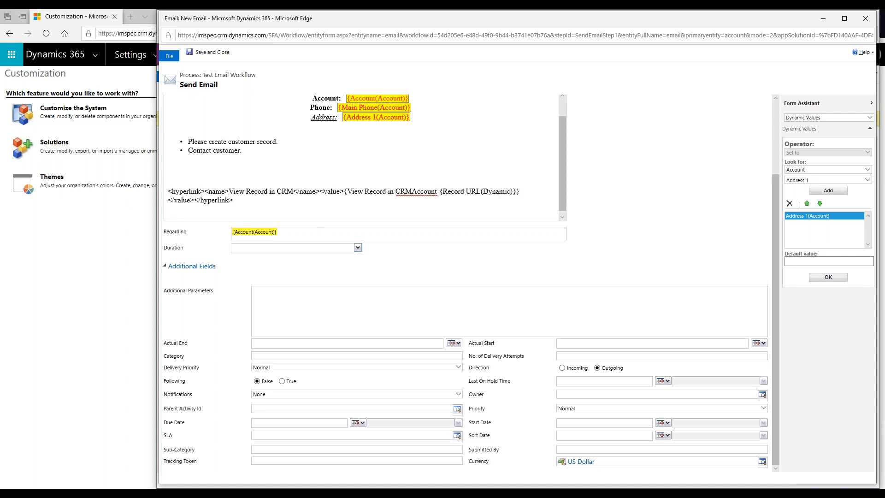
scroll(492, 115, "up", 5)
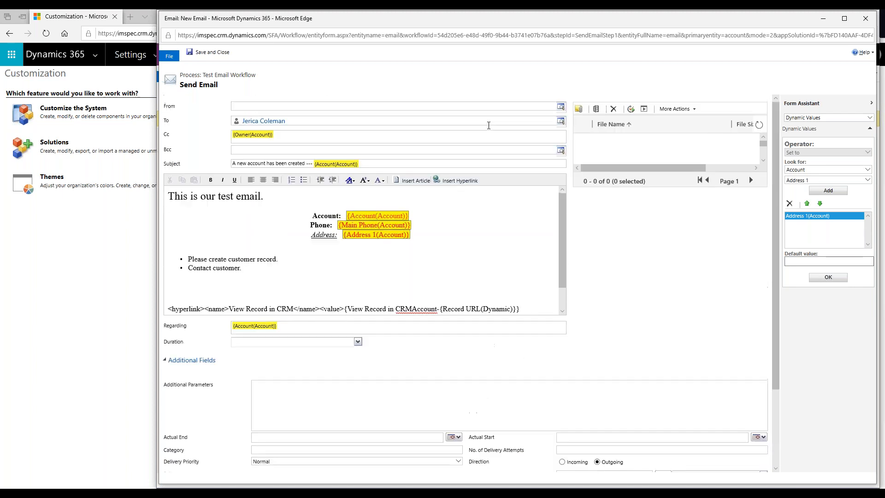
scroll(452, 207, "down", 3)
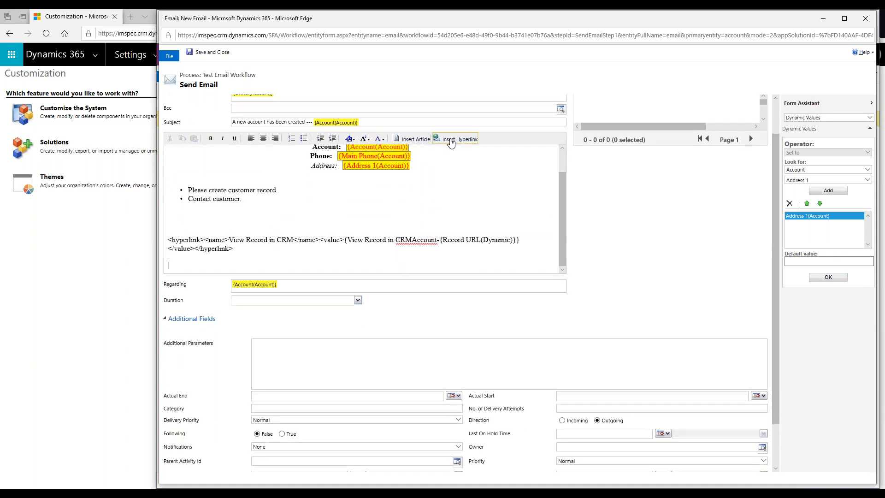
left_click(451, 142)
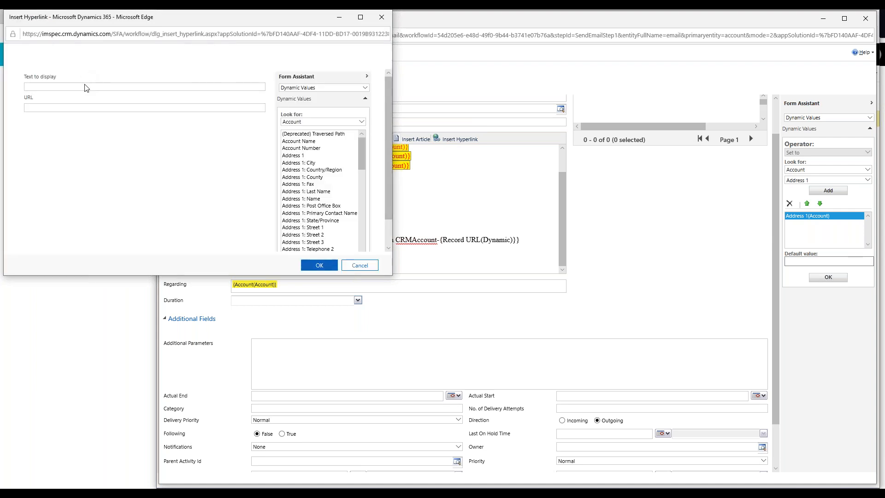
type("IS Website")
type("https://www.iscorp.biz/")
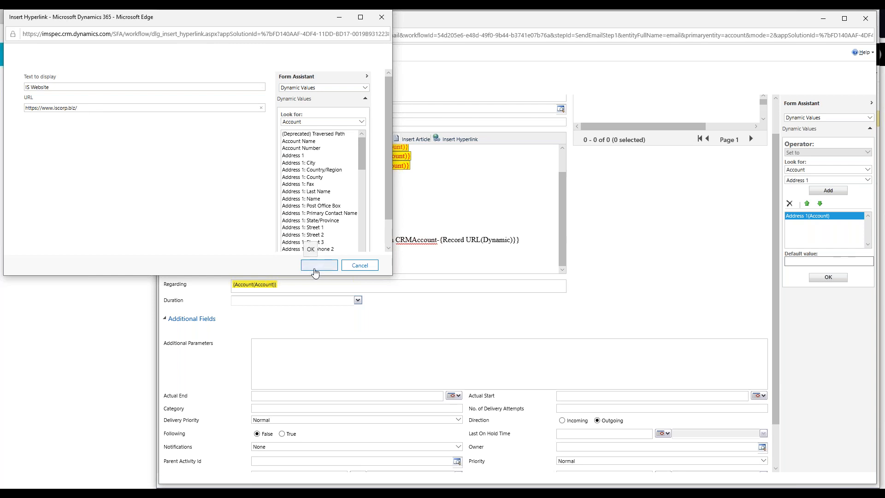
left_click(321, 266)
scroll(487, 221, "down", 1)
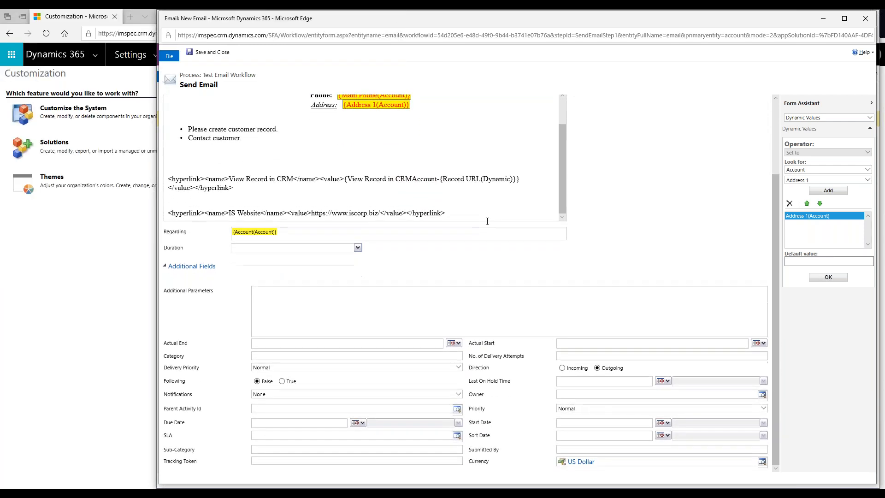
scroll(630, 253, "up", 2)
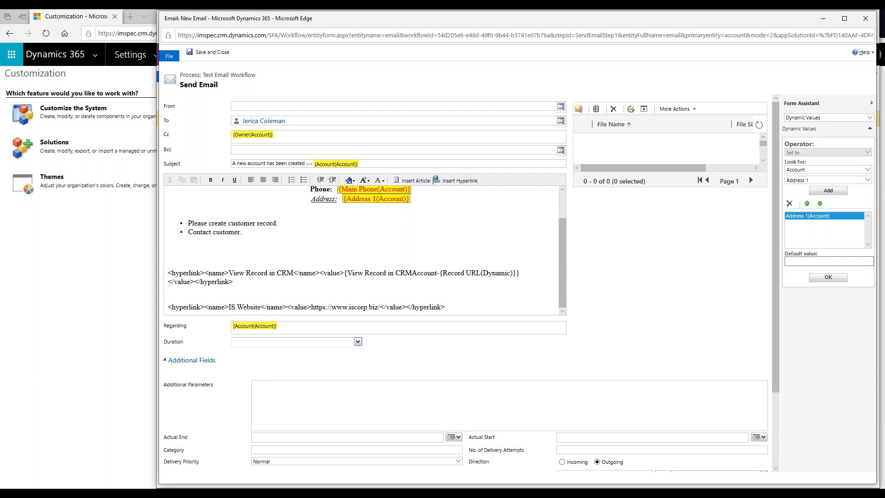
scroll(404, 352, "down", 2)
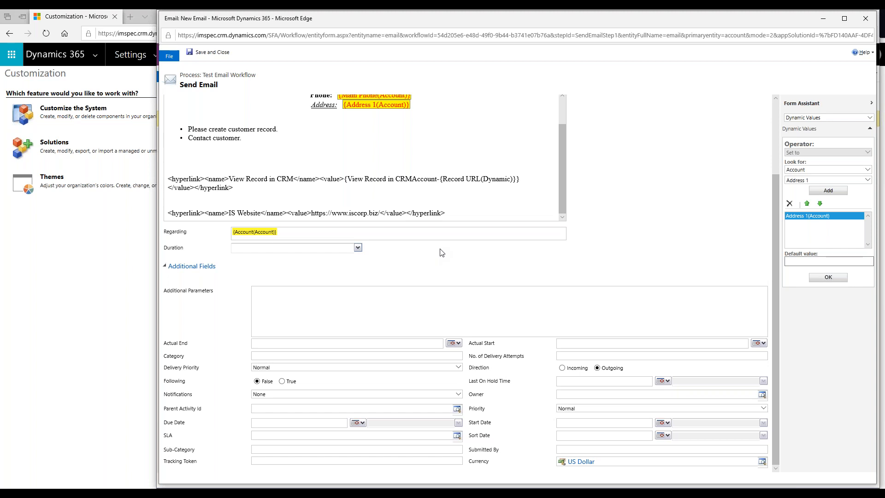
scroll(523, 288, "up", 3)
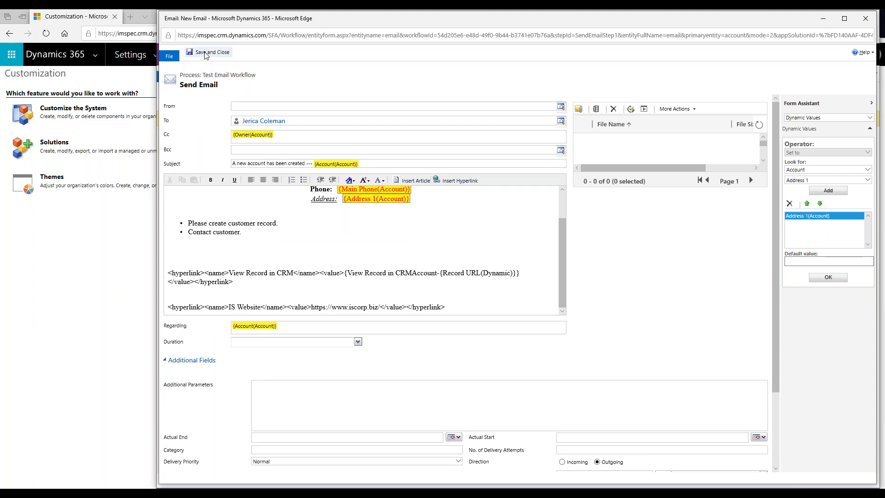
left_click(206, 54)
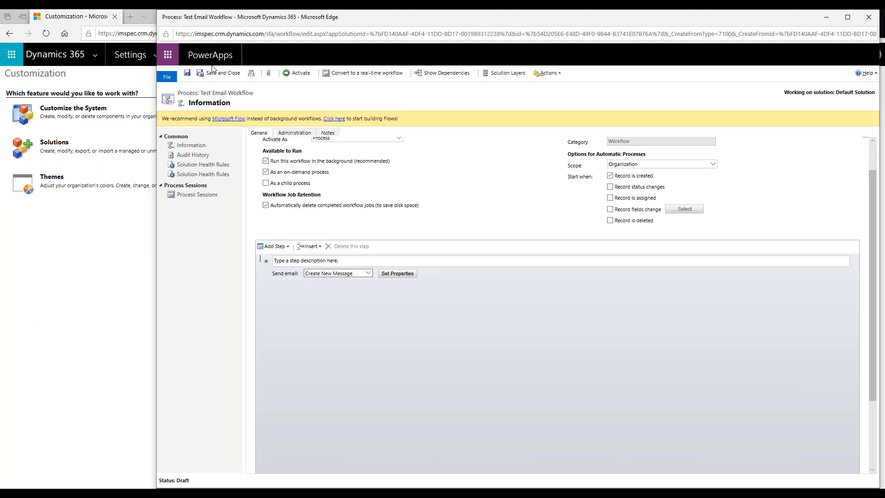
Describe the email step as 'Send email of new account'.
left_click(357, 261)
type("Send email of new account")
left_click(281, 273)
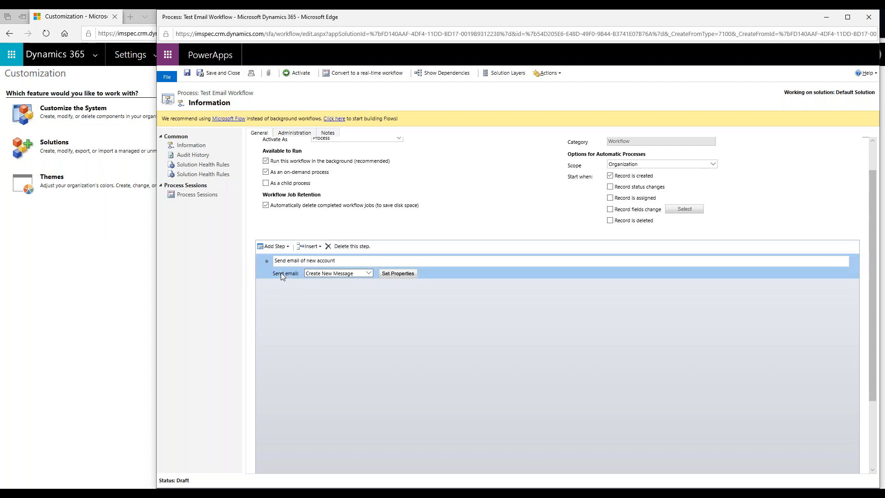
Add a Stop Workflow step described as 'Stop workflow'.
left_click(286, 248)
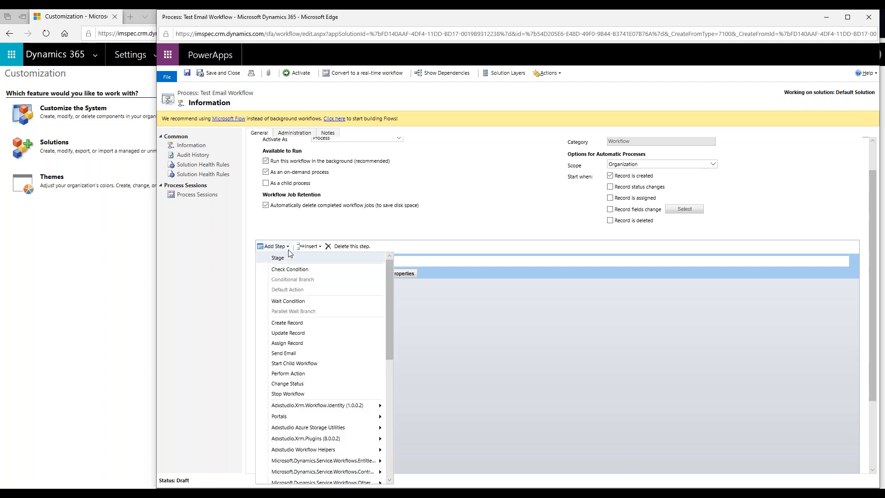
left_click(293, 394)
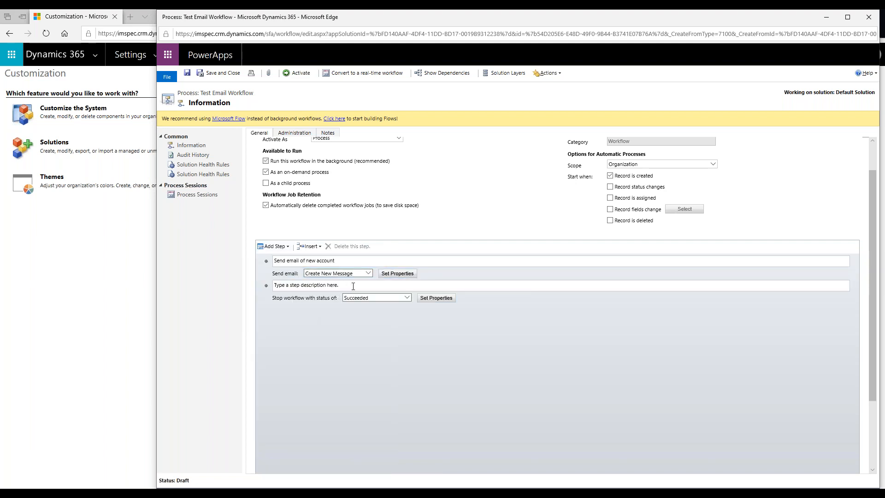
left_click(353, 286)
type("Stop workflow")
scroll(553, 373, "up", 1)
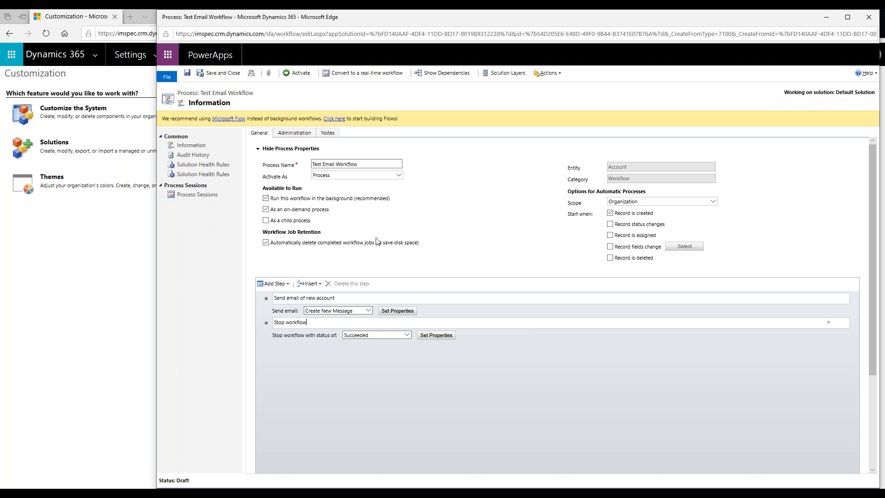
Save and activate the Test Email Workflow.
left_click(187, 74)
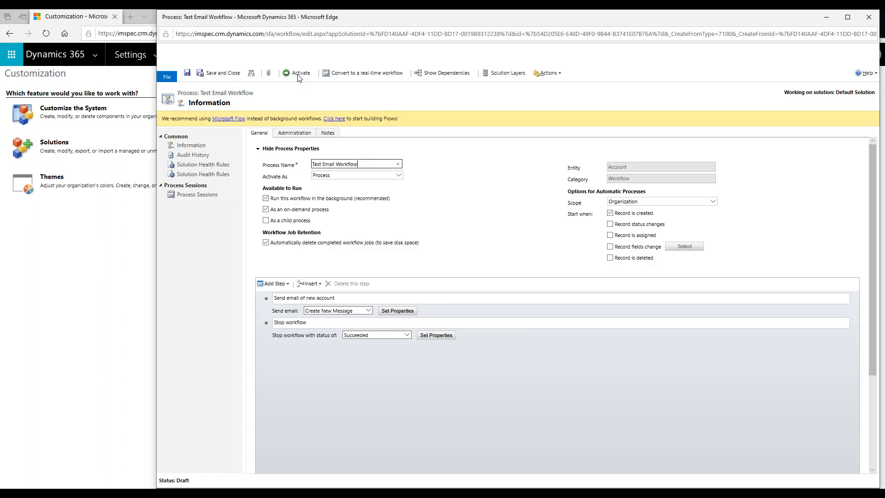
left_click(299, 76)
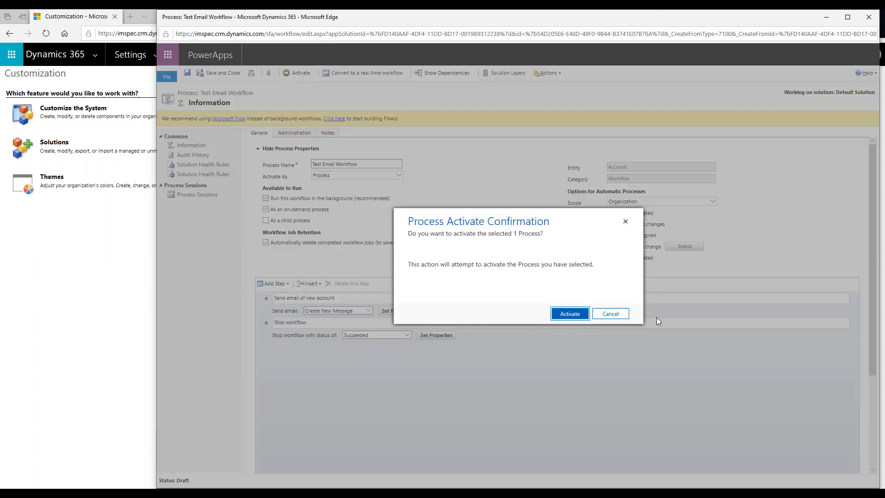
left_click(571, 314)
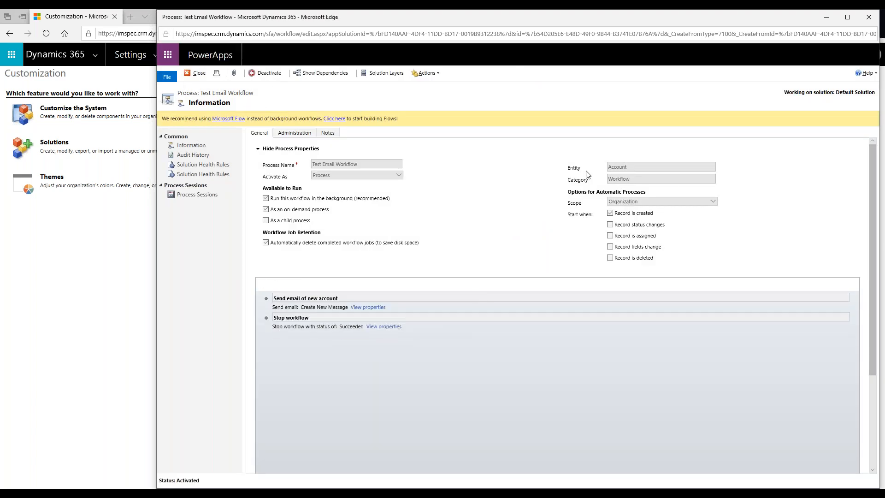
Review the Send email step's properties, then close it, leaving without saving changes.
left_click(369, 308)
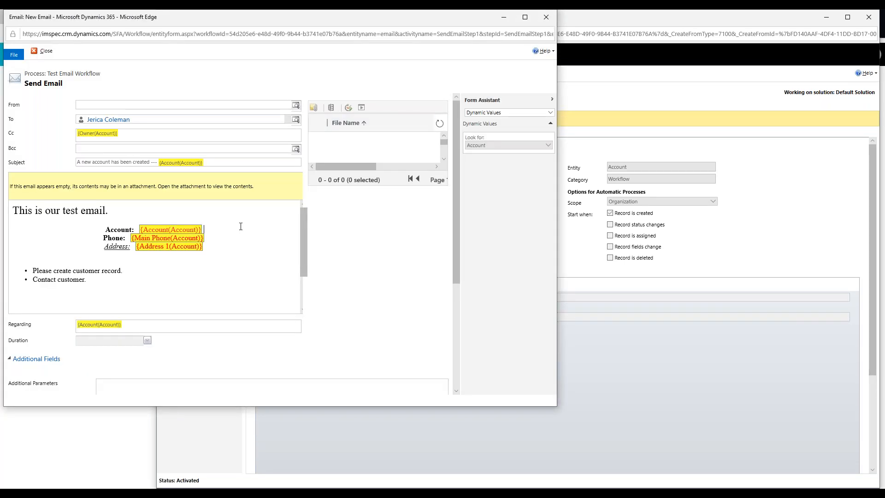
type("jjjjjj")
left_click(42, 54)
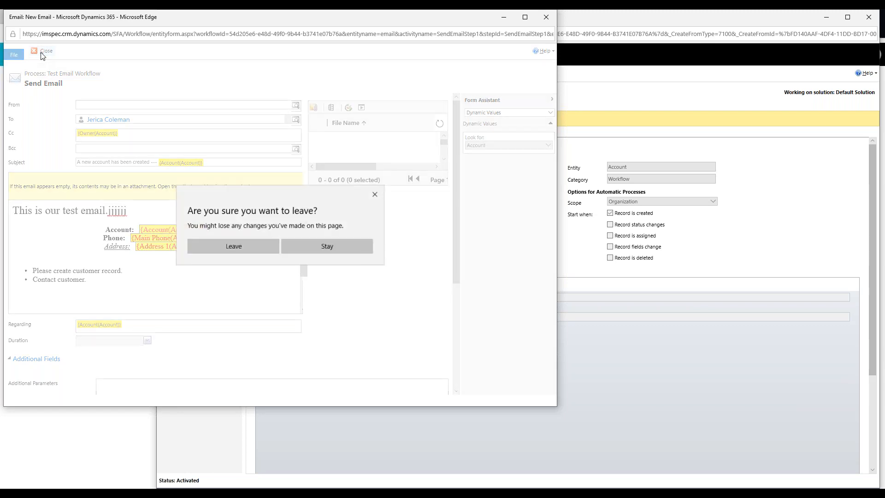
left_click(224, 247)
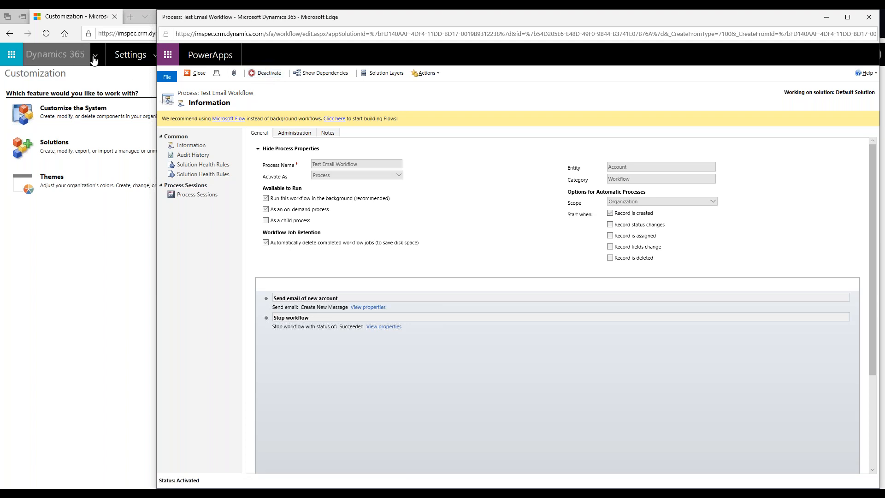
Open the BeMobile account from the Sales area's account list.
left_click(111, 77)
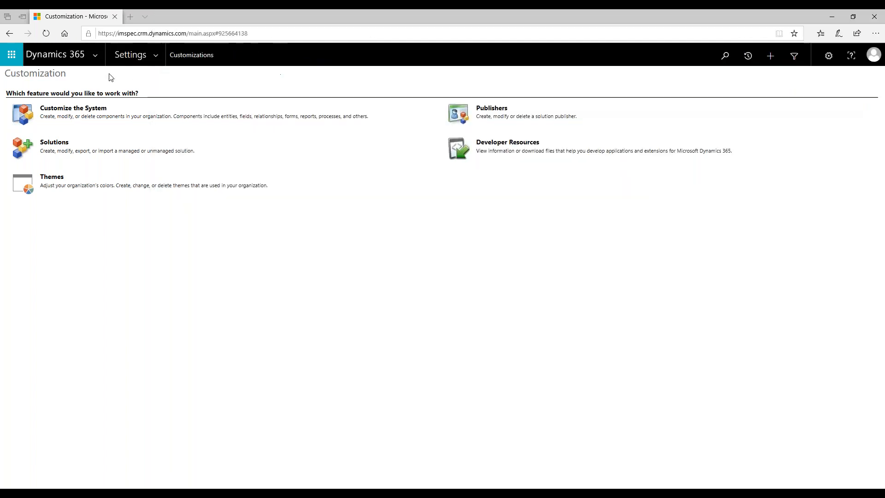
left_click(155, 56)
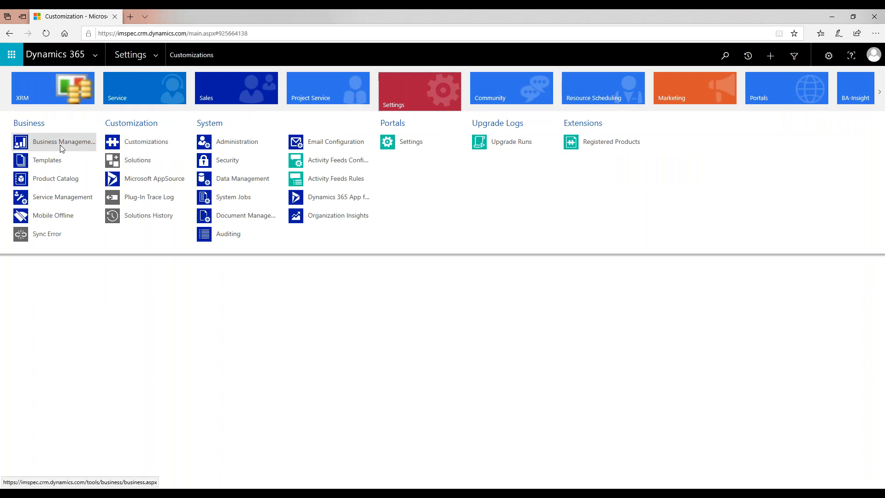
left_click(219, 100)
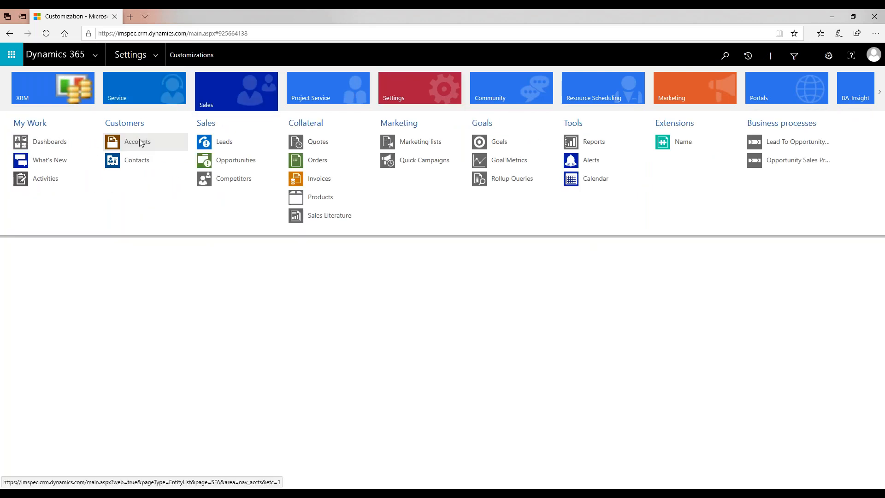
left_click(136, 142)
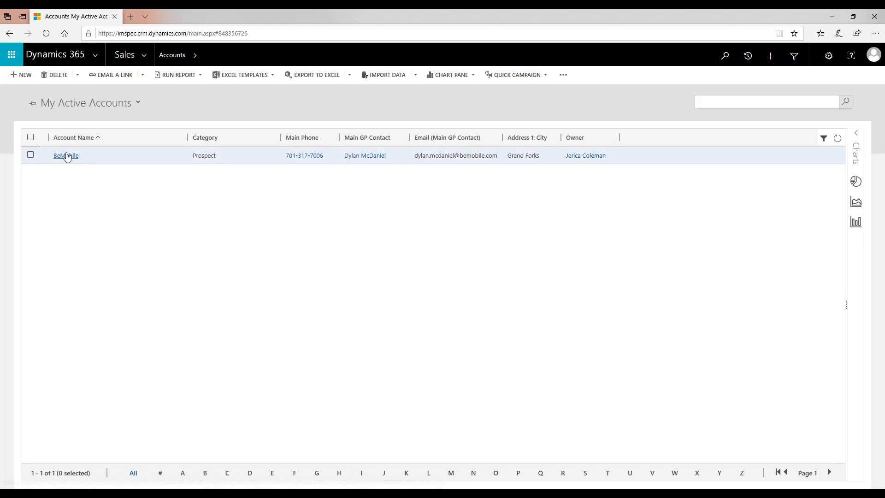
left_click(66, 156)
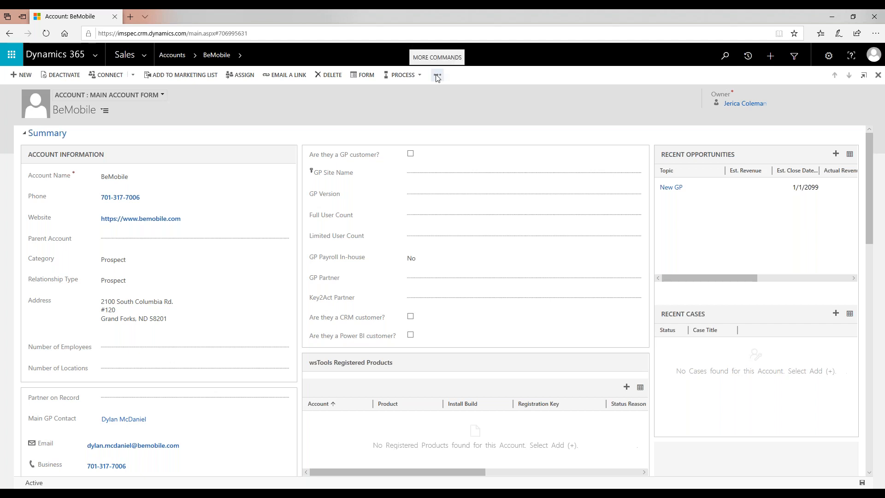
Run the Test Email Workflow on the BeMobile account.
left_click(436, 75)
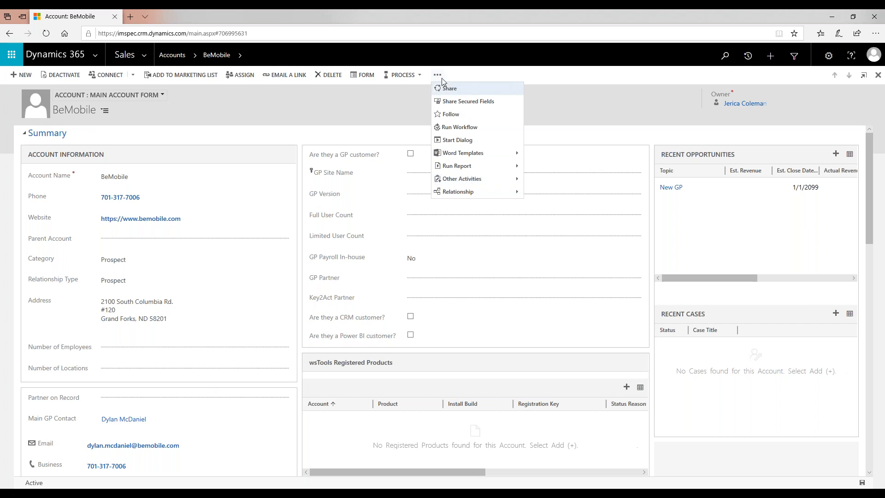
left_click(459, 126)
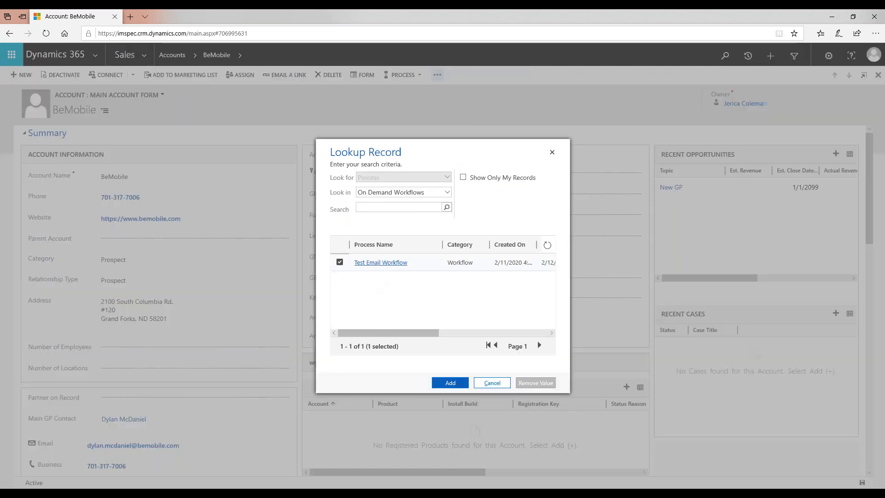
left_click(449, 385)
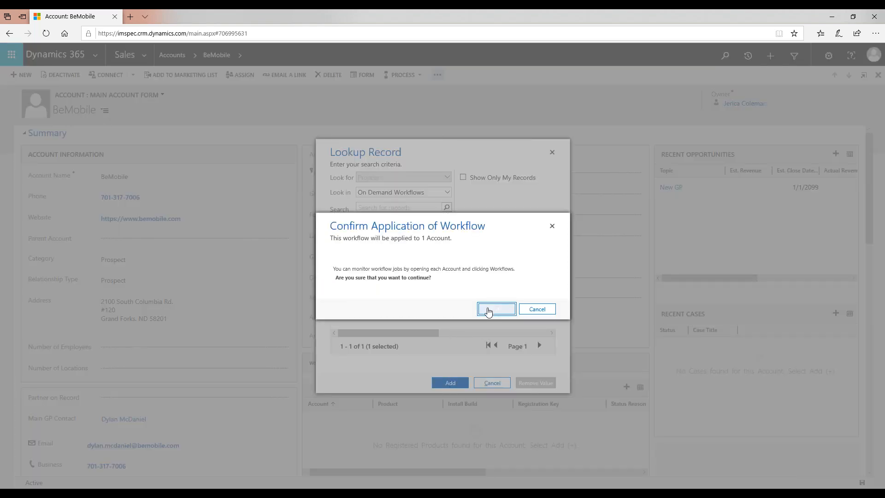
left_click(496, 310)
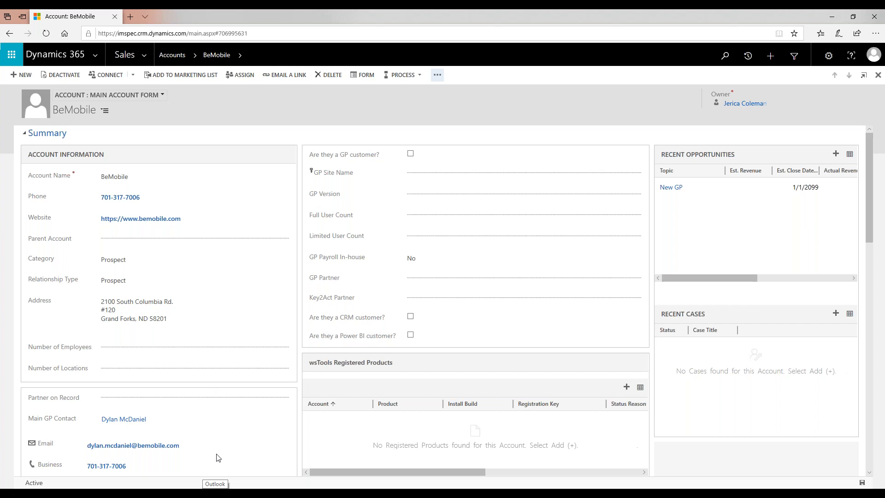
left_click(145, 56)
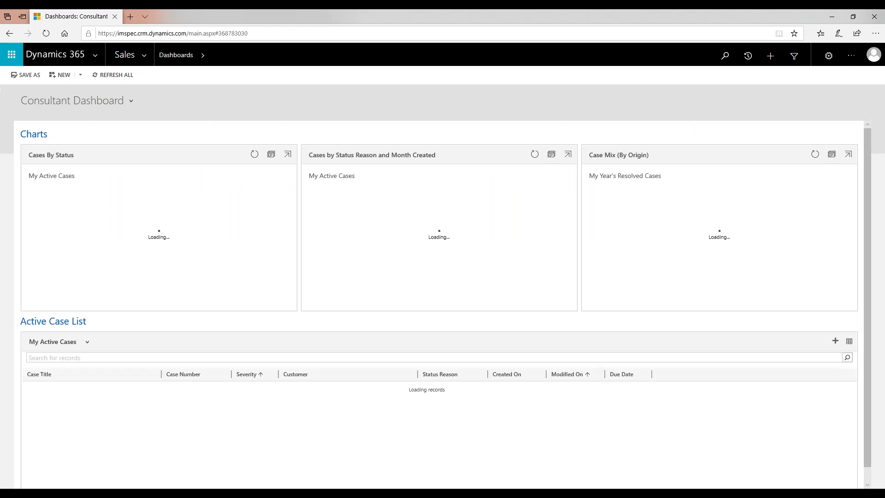
Launch Outlook, widen the PowerPoint window, and switch to the Outlook inbox.
left_click(215, 493)
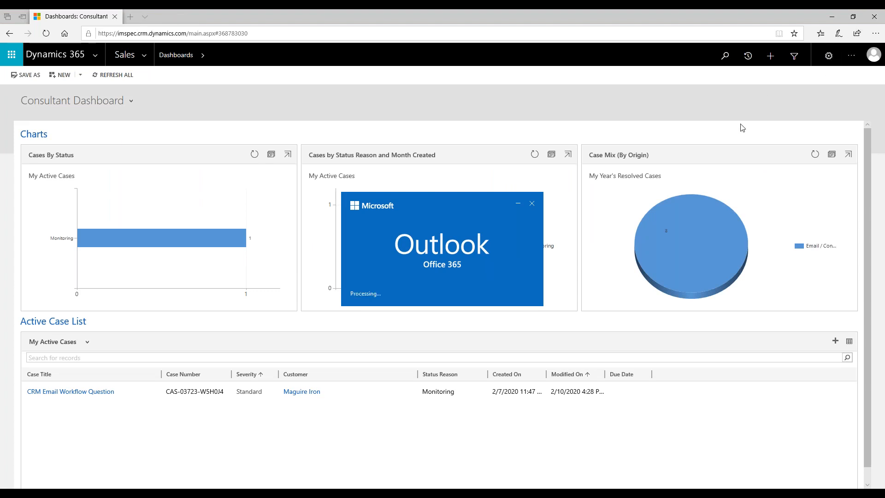
left_click(530, 205)
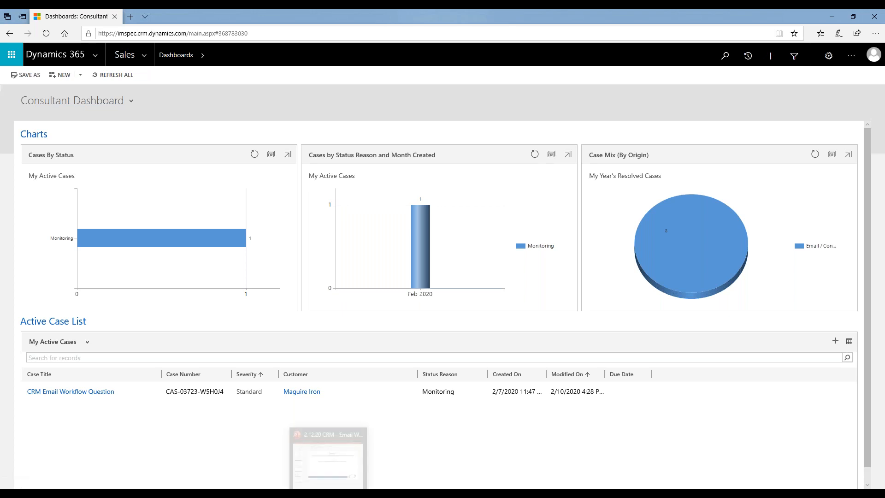
key("alt+Tab")
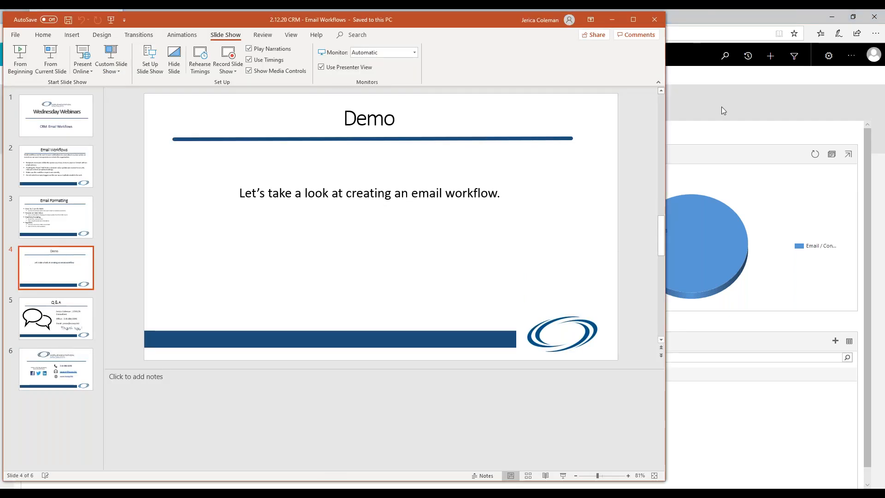
left_click_drag(667, 122, 878, 123)
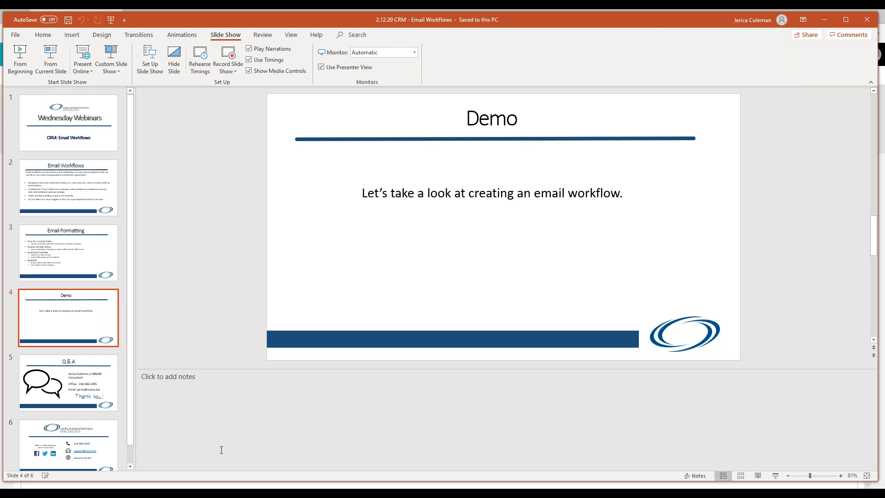
key("alt+Tab")
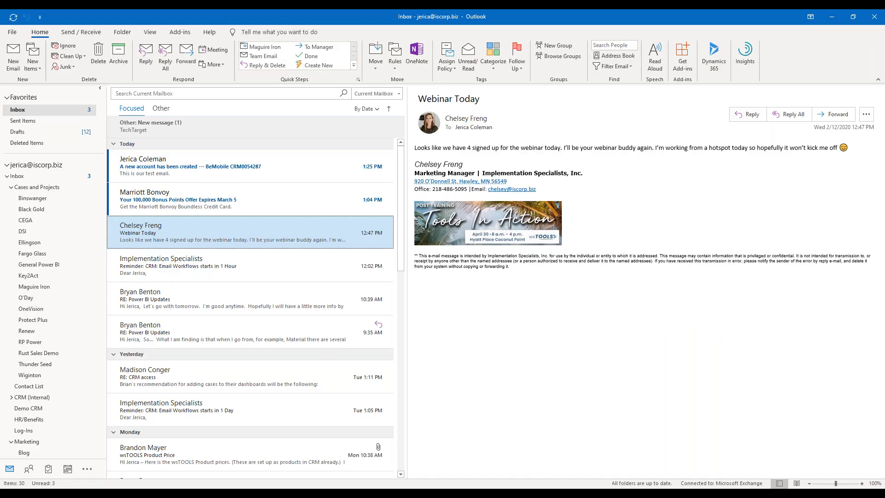
Open the BeMobile new-account email in its own maximized window.
double_click(214, 170)
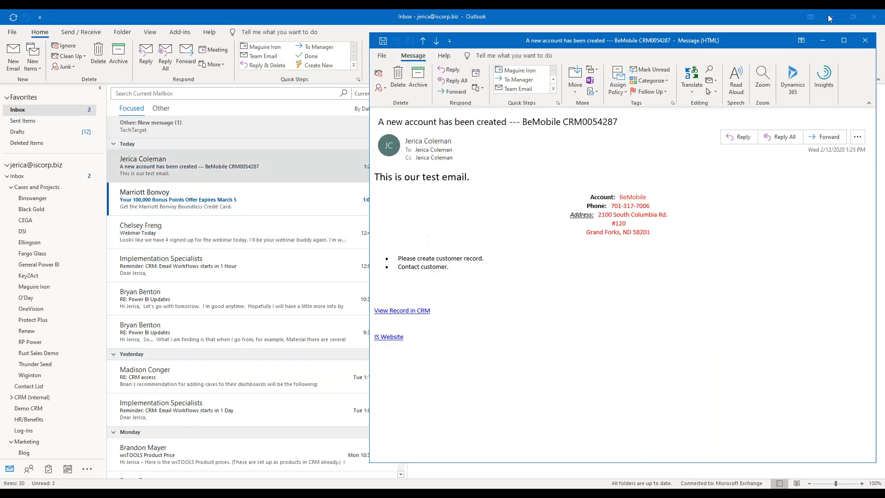
left_click(830, 17)
left_click_drag(739, 41, 376, 18)
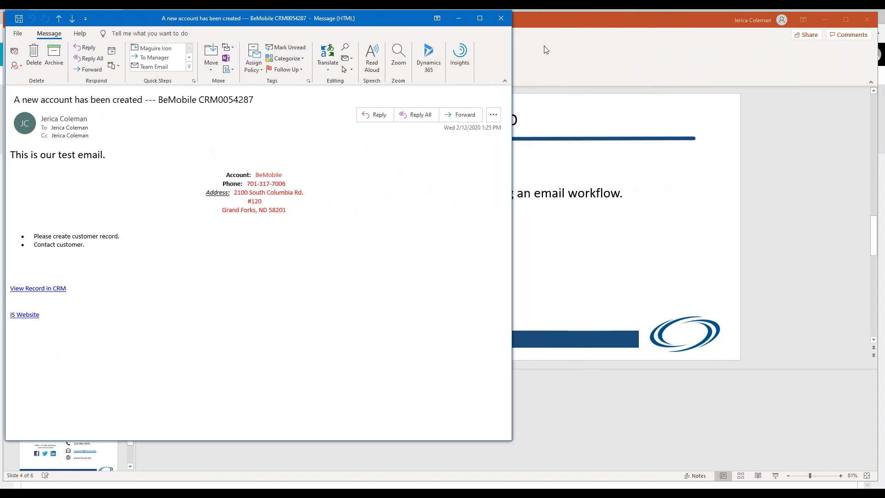
left_click(479, 18)
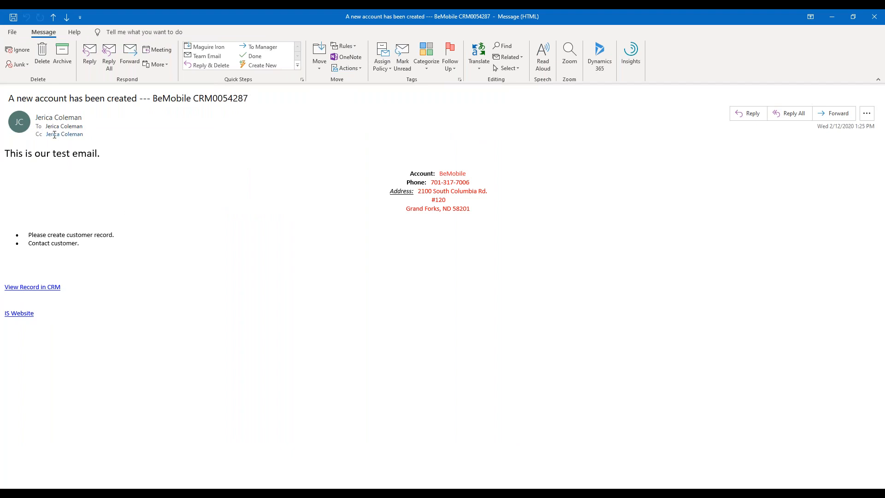
Follow the email's View Record in CRM link, then its IS Website link.
mouse_move(54, 134)
left_click(46, 286)
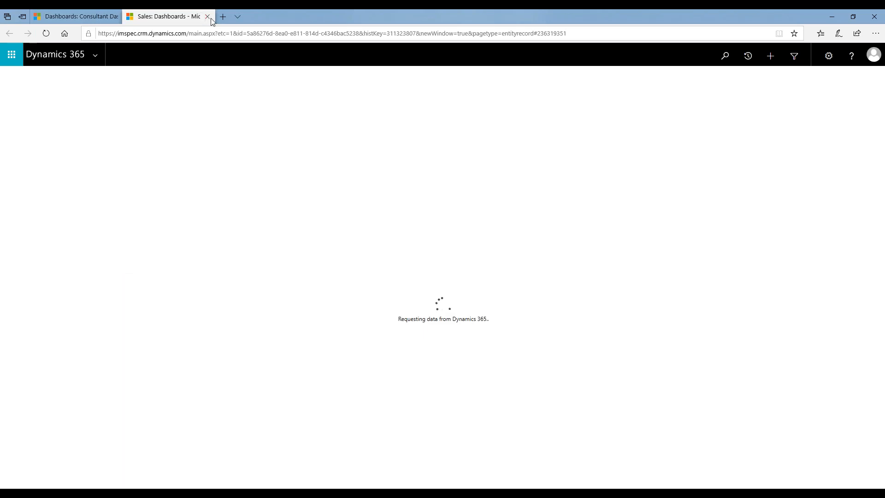
mouse_move(87, 18)
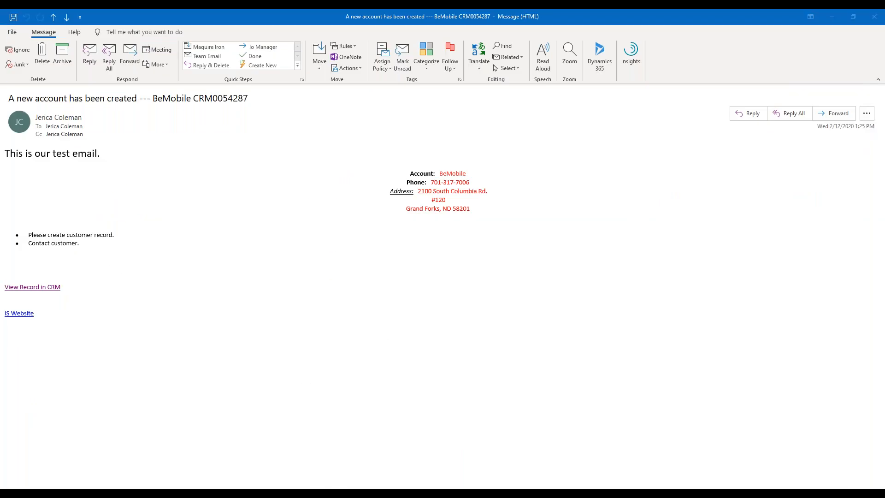
left_click(339, 488)
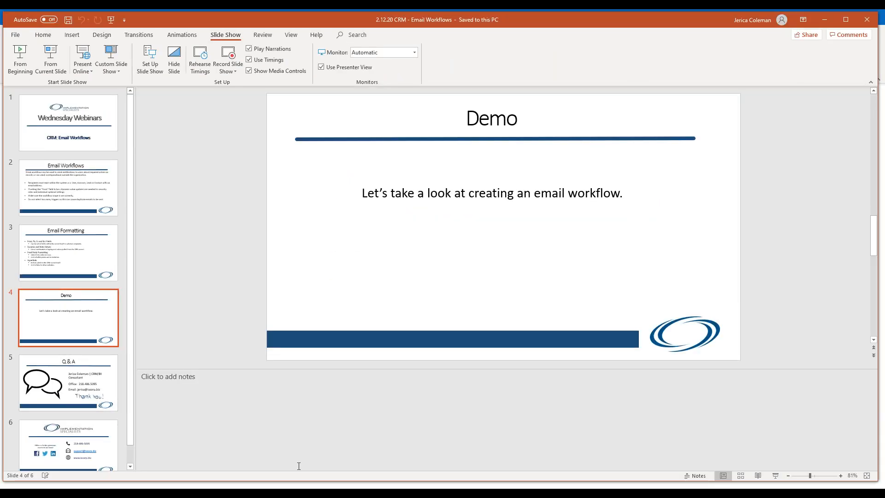
mouse_move(216, 491)
left_click(265, 454)
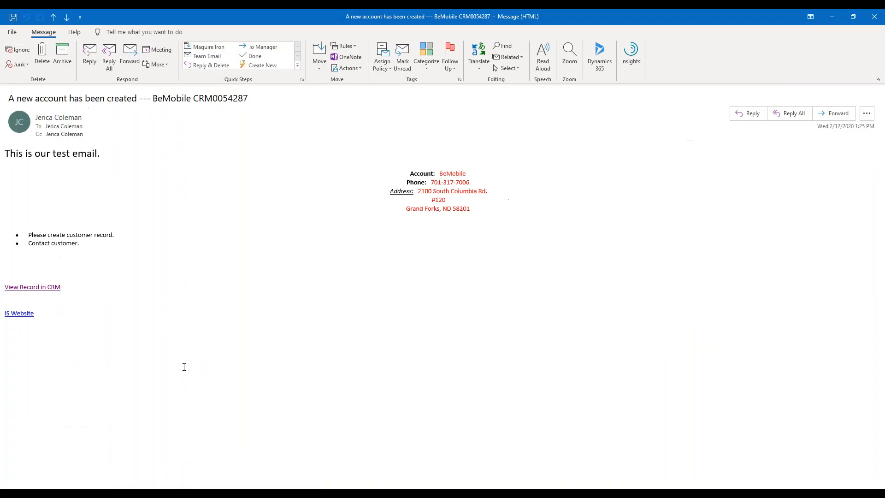
left_click(14, 317)
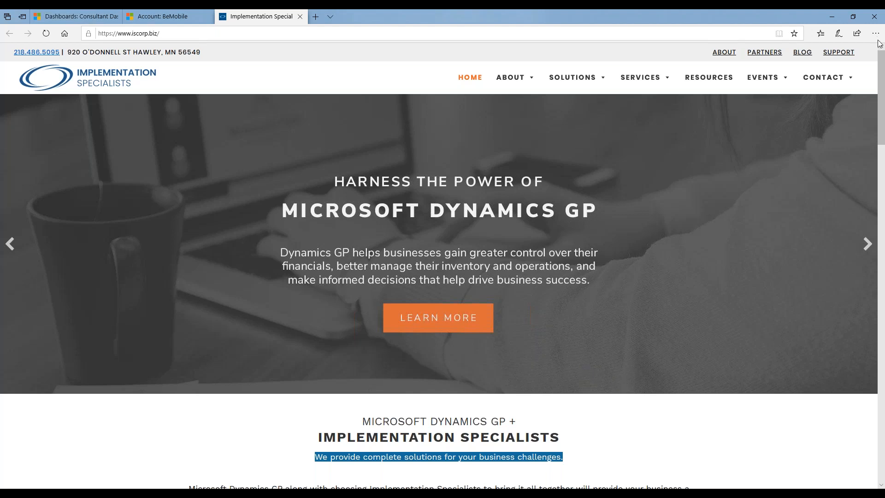
Return to PowerPoint and run the slide show from slide 5, the Q & A slide.
key("alt+Tab")
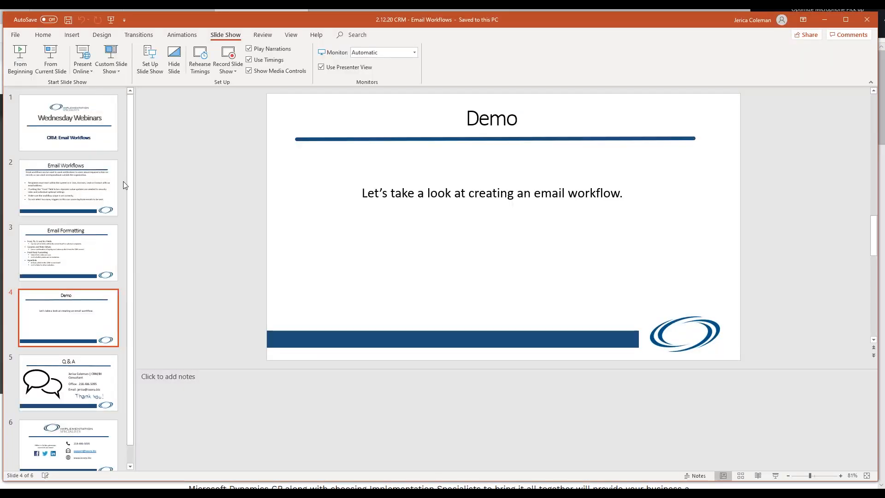
left_click(70, 380)
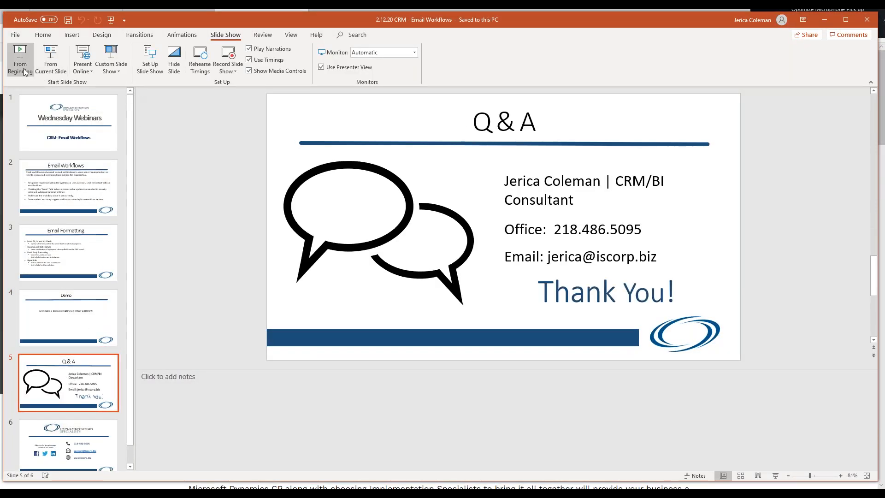
left_click(50, 67)
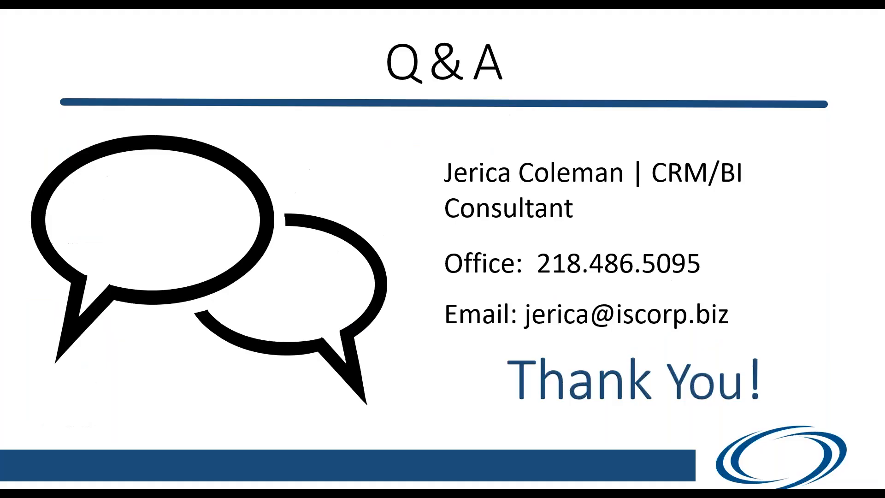